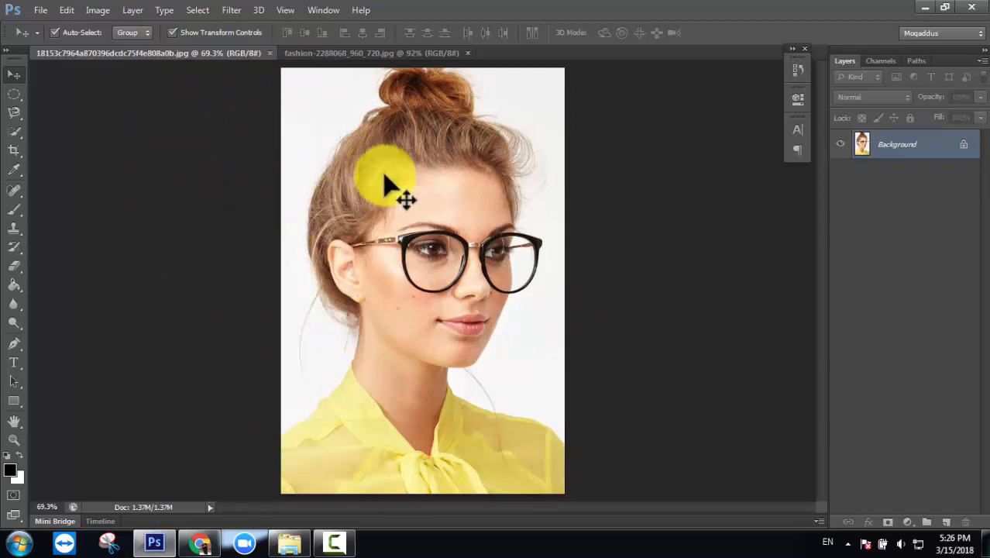
- Open the glasses portrait image, then close that portrait document
left_click(41, 10)
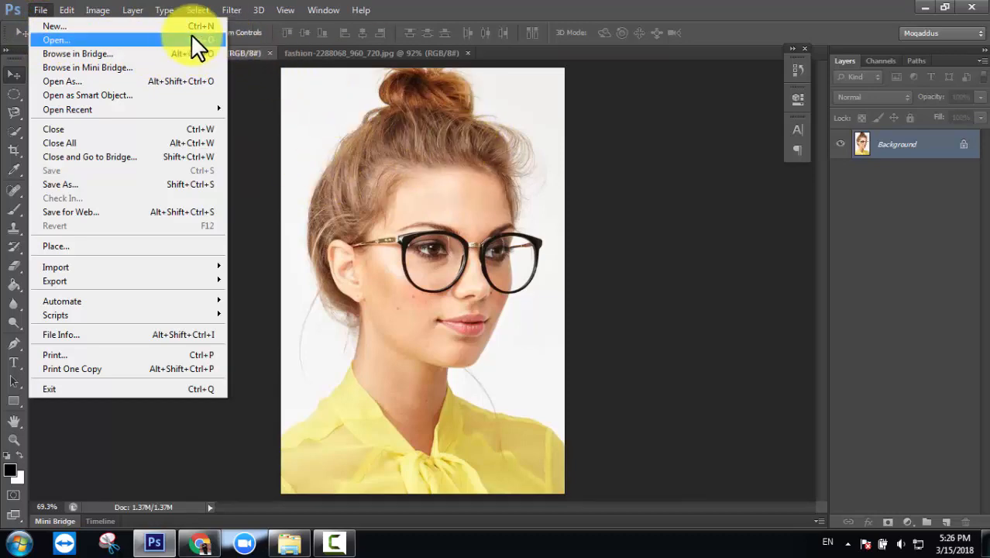
left_click(179, 40)
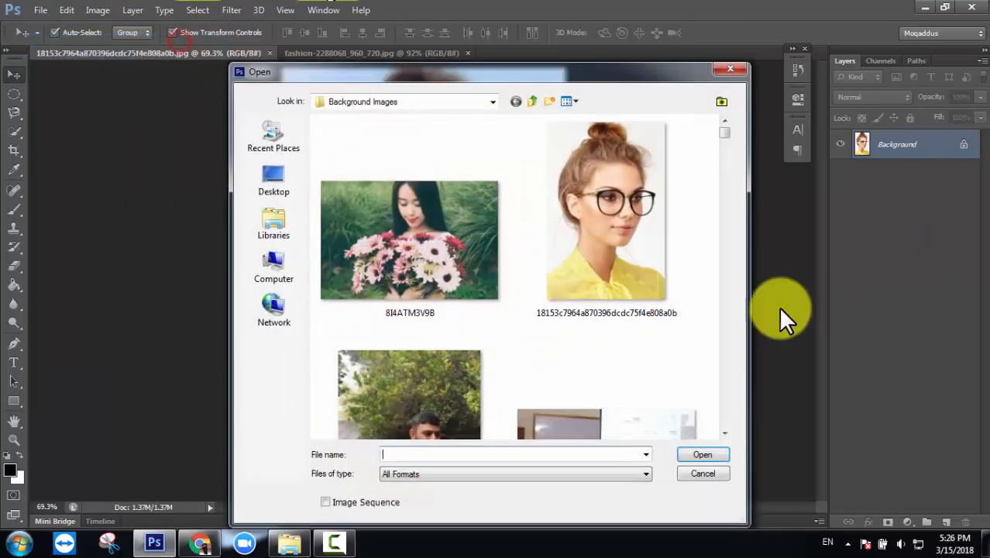
left_click(609, 215)
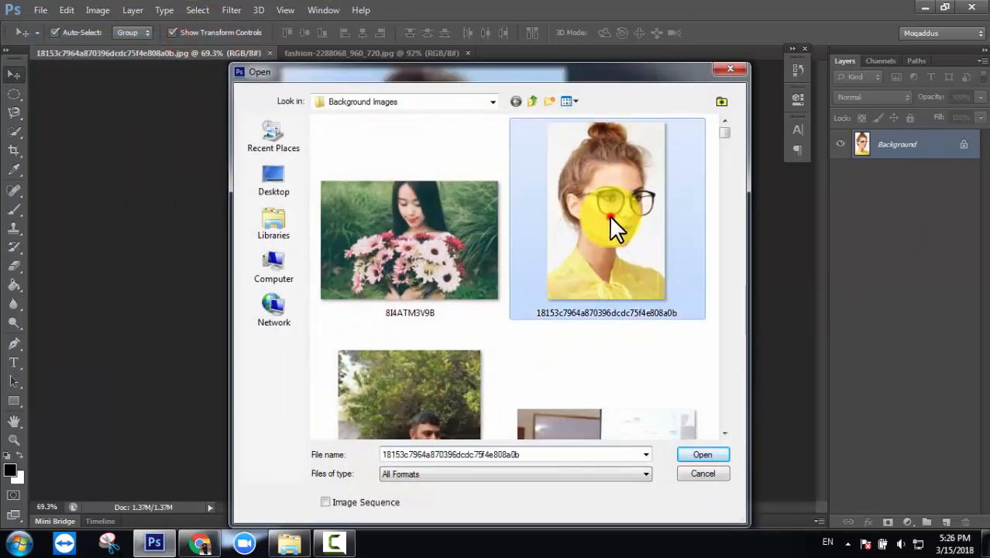
left_click(701, 454)
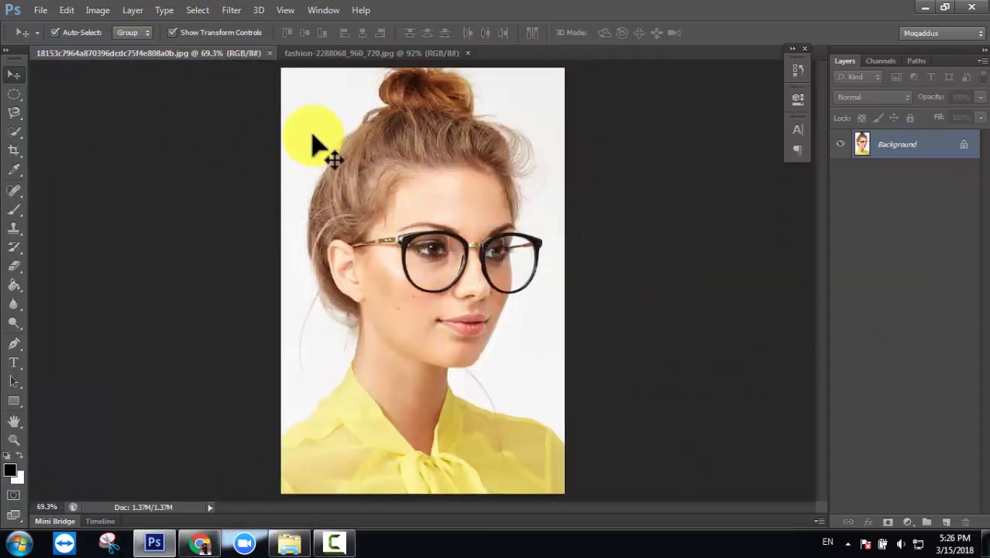
left_click(269, 52)
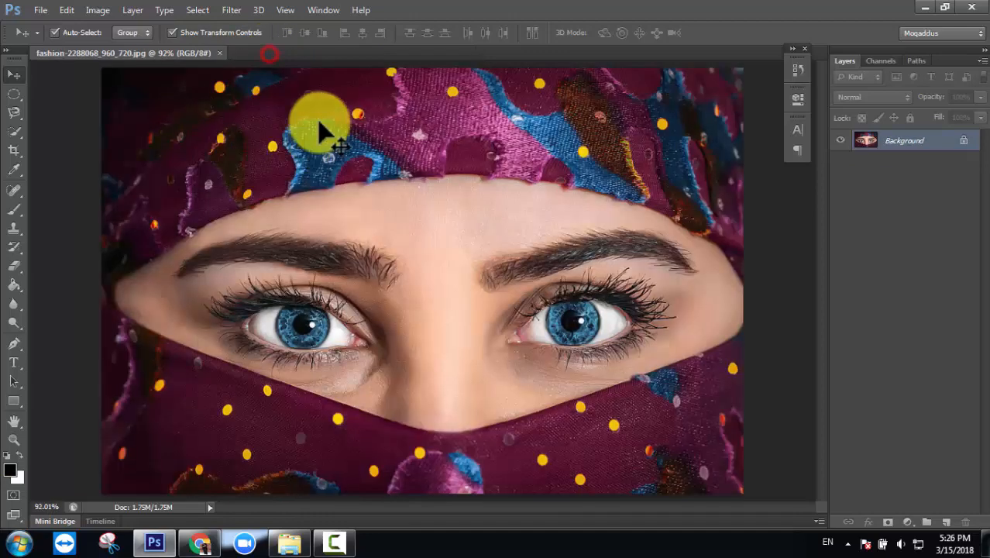
- Reopen the glasses portrait as a new document and fit it in the window
left_click(42, 11)
left_click(91, 39)
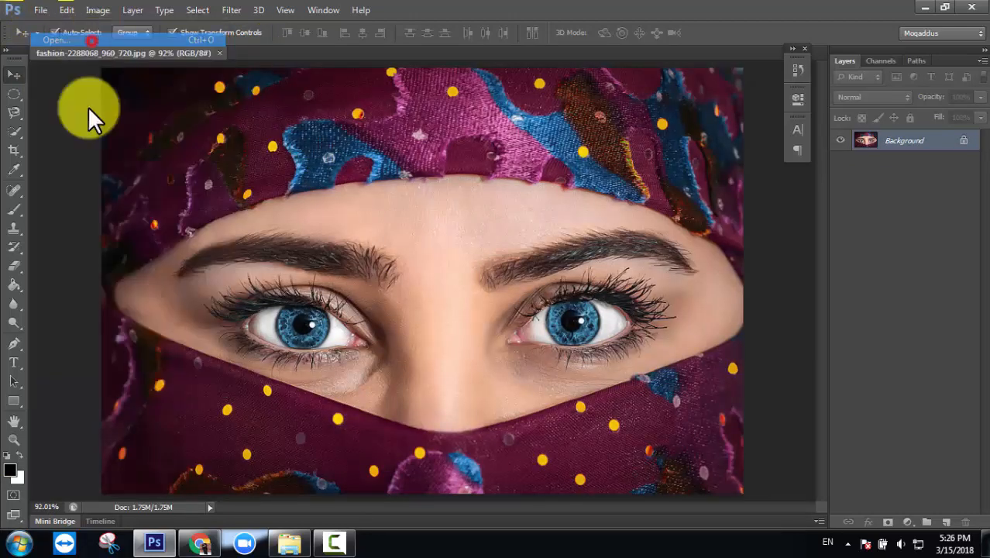
left_click(580, 190)
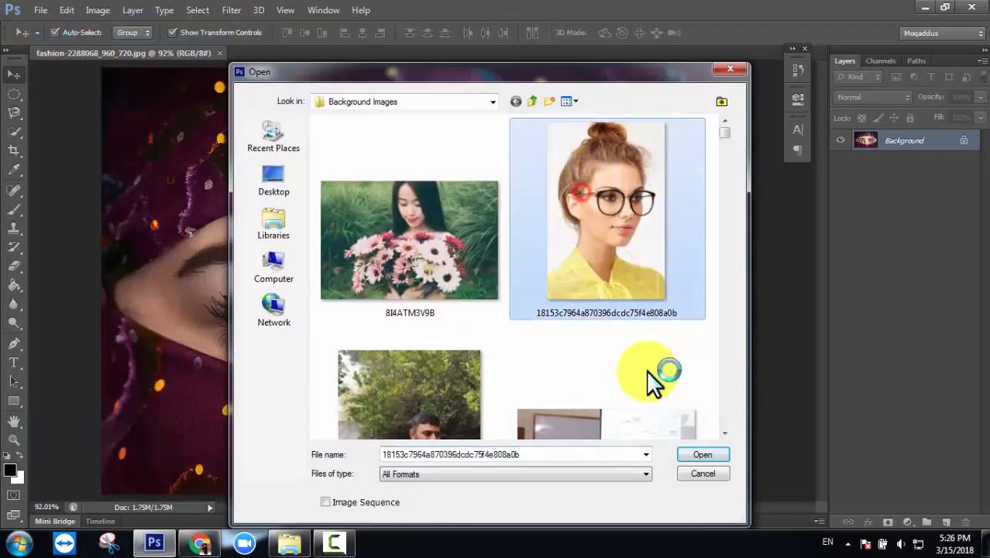
left_click(693, 455)
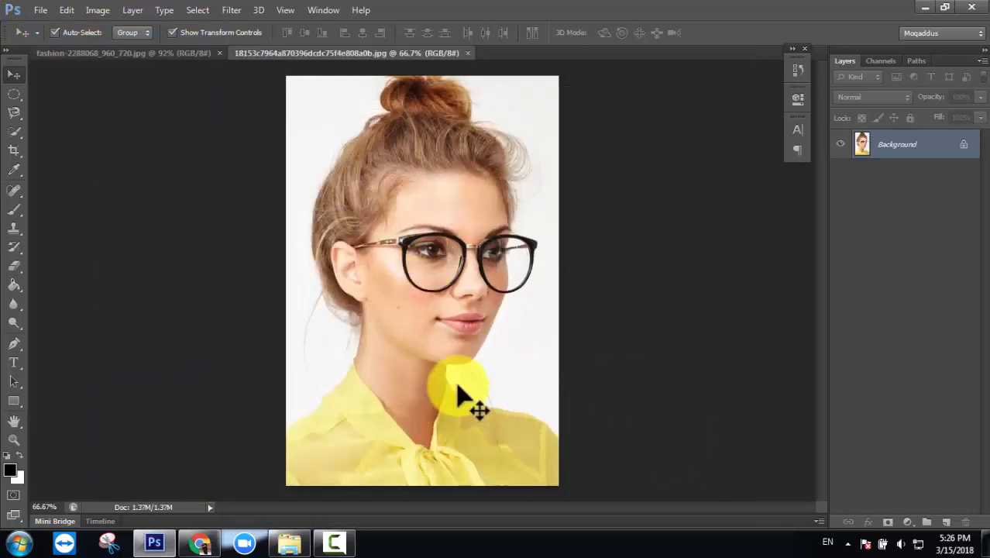
key("ctrl+0")
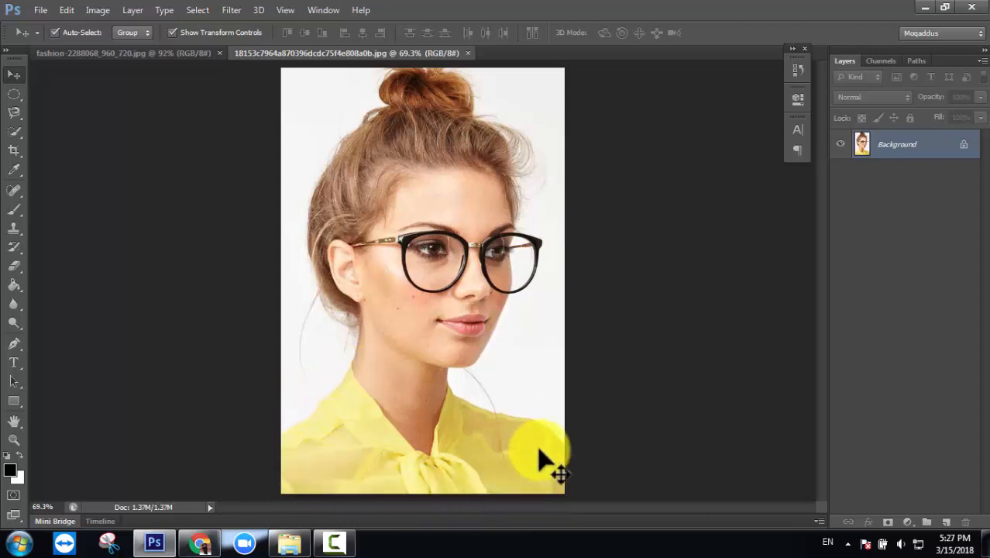
- Switch to the Quick Selection Tool in New Selection mode with a 37 px brush
left_click(15, 131)
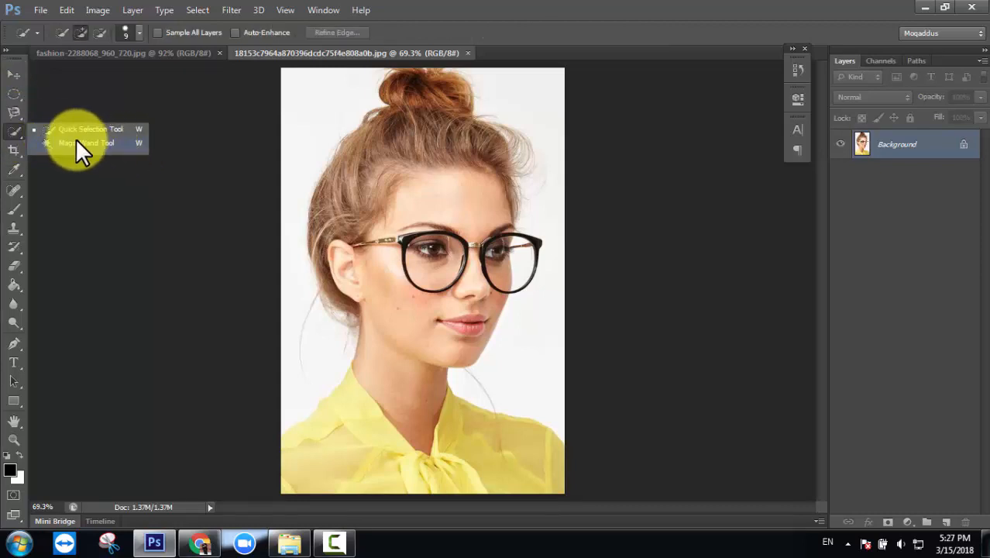
left_click(9, 112)
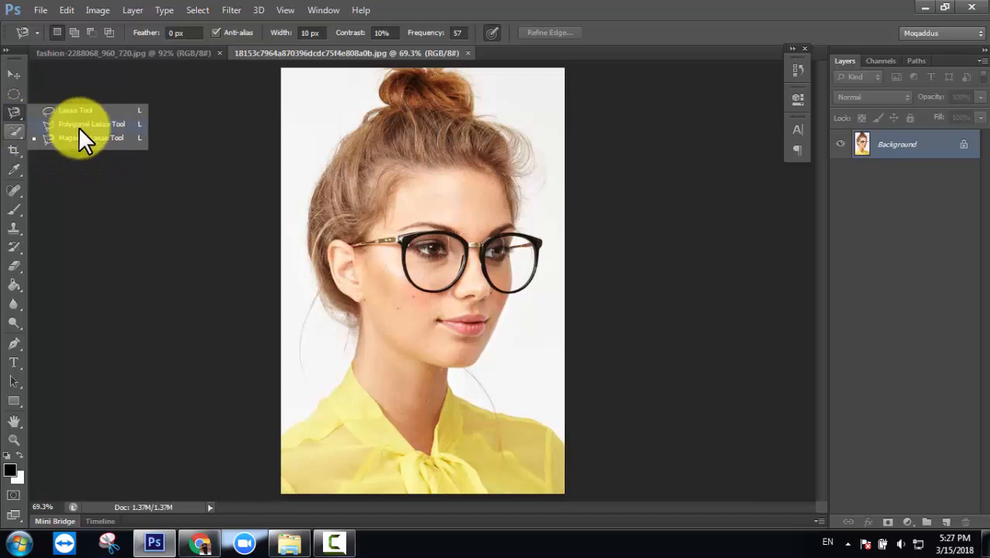
left_click(13, 133)
right_click(13, 133)
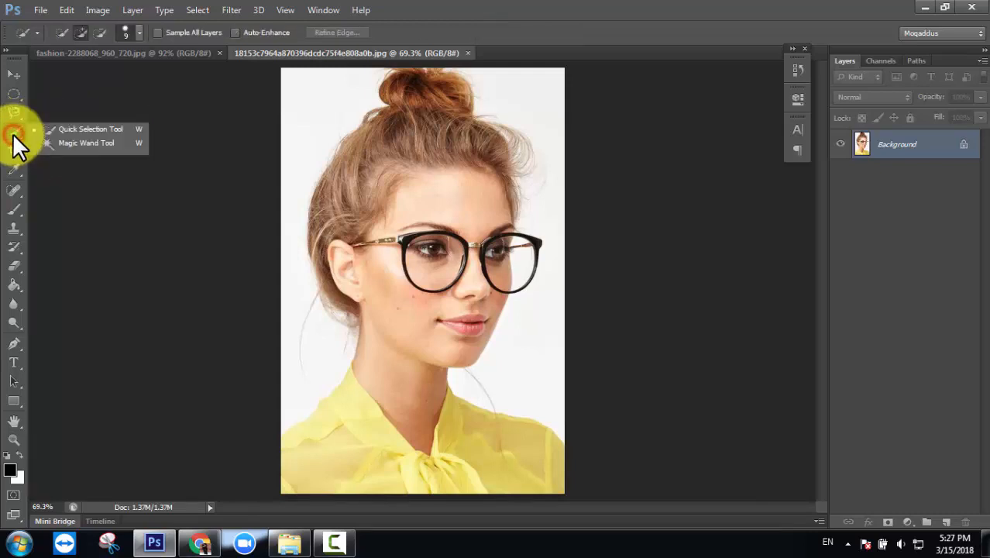
left_click(61, 128)
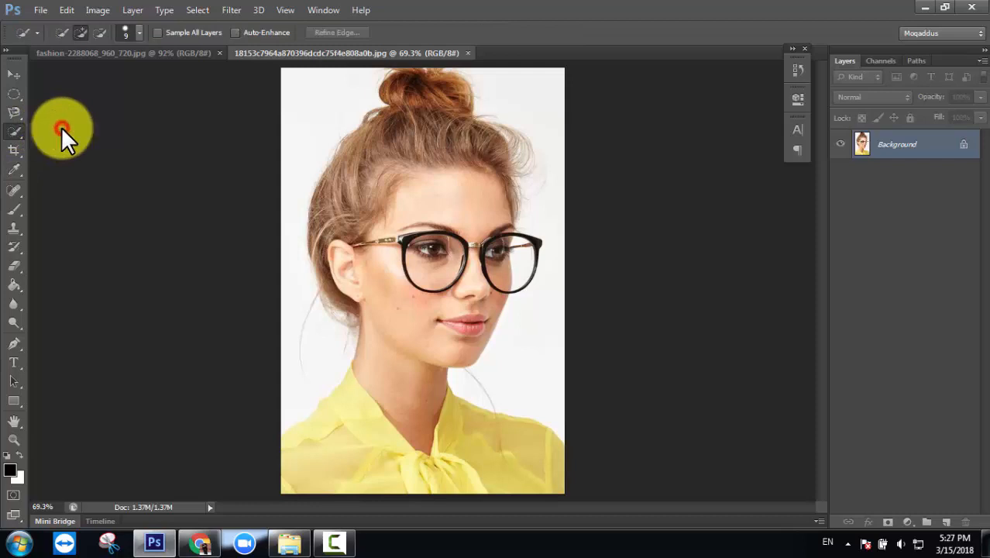
left_click(61, 32)
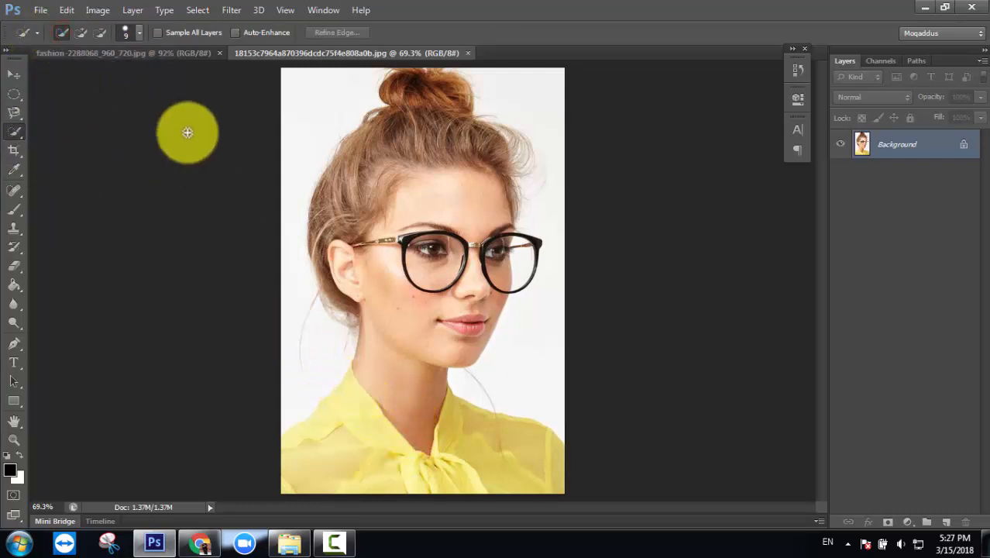
left_click(140, 34)
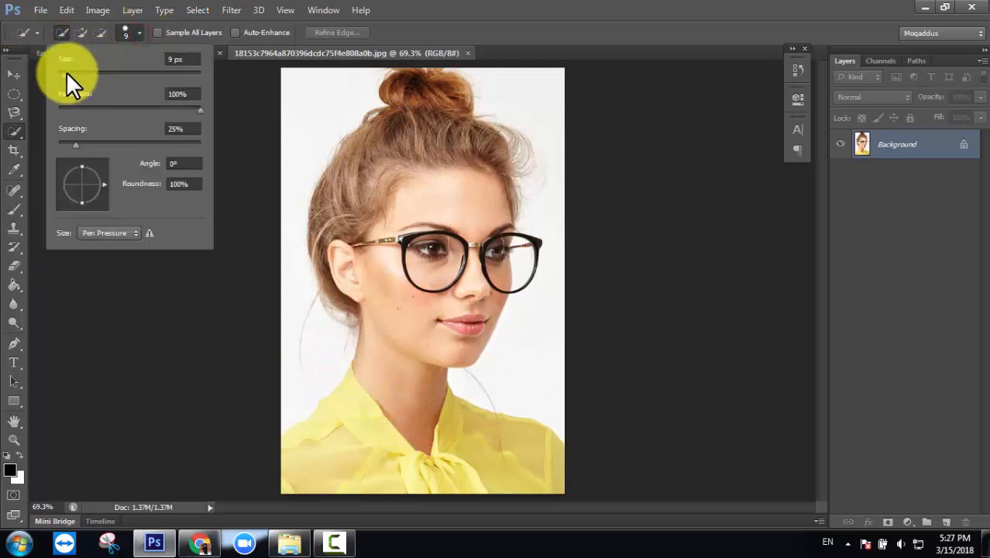
left_click_drag(66, 71, 84, 72)
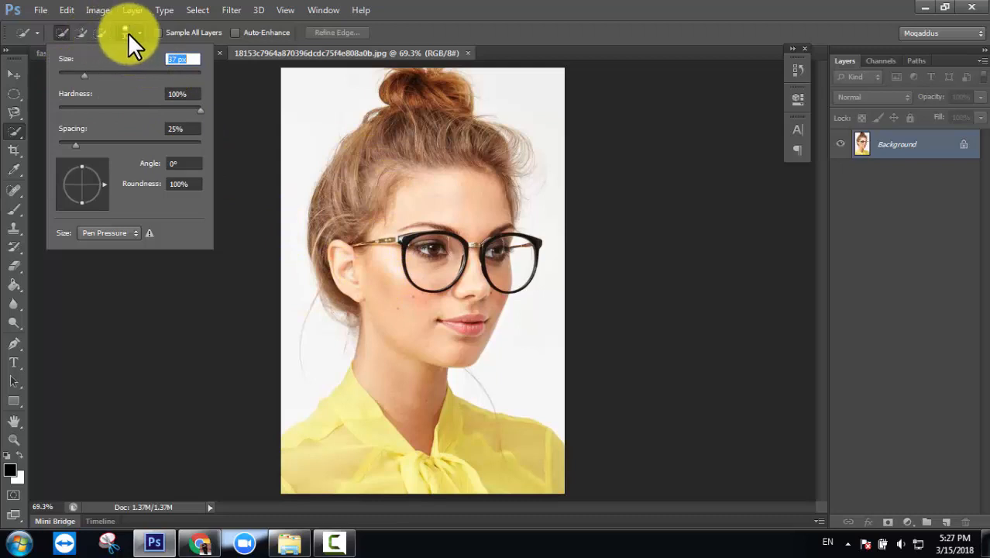
left_click(14, 132)
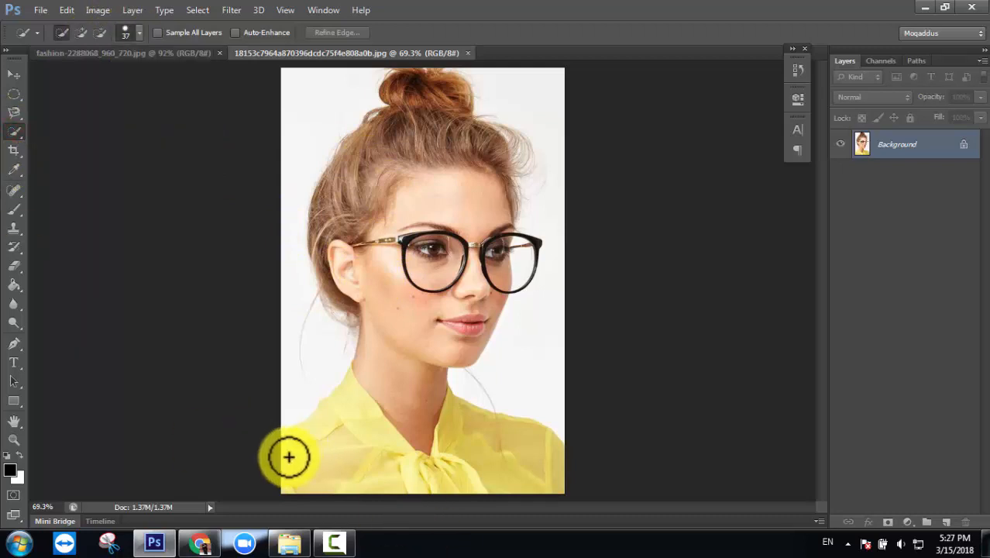
- Paint across the yellow blouse with the 37 px Quick Selection brush
mouse_move(287, 458)
left_mouse_down()
mouse_move(336, 417)
mouse_move(366, 476)
mouse_move(397, 463)
mouse_move(467, 475)
mouse_move(471, 447)
left_mouse_up()
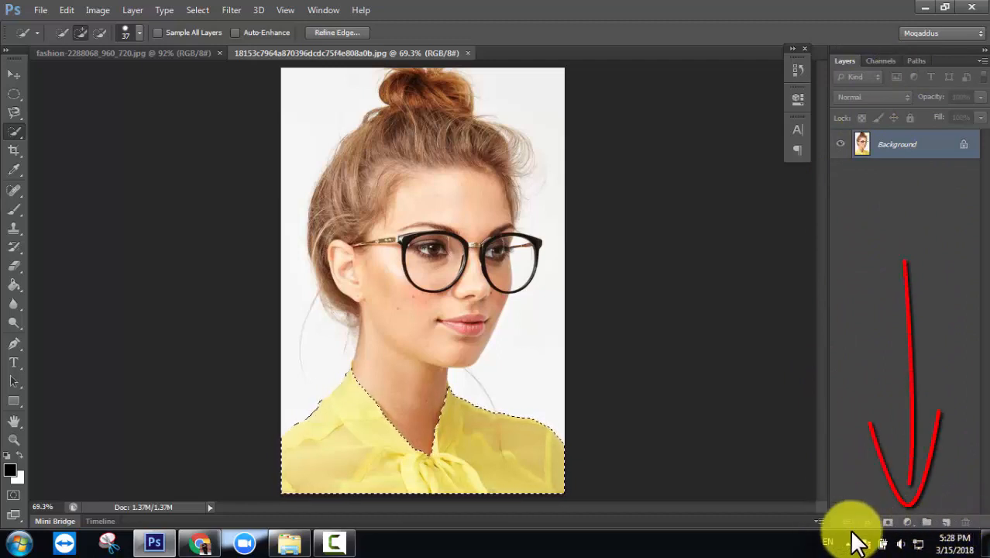
- Add a Hue/Saturation 1 adjustment layer masked to the blouse selection
left_click(911, 531)
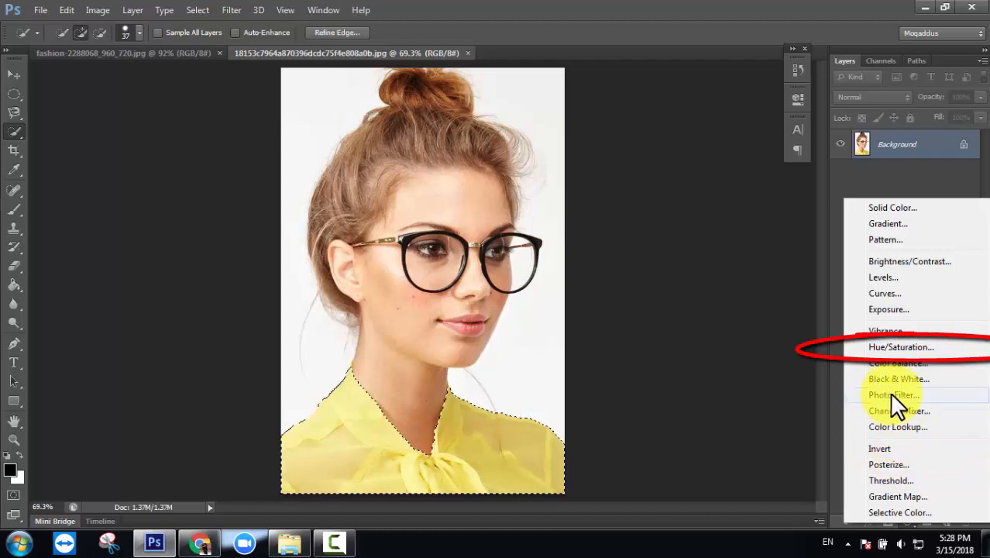
left_click(919, 347)
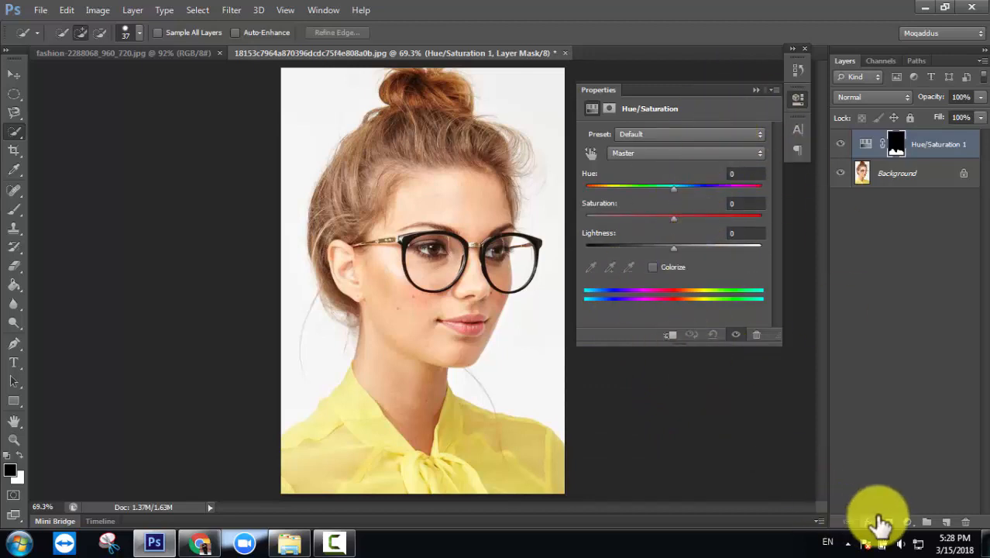
left_click(907, 523)
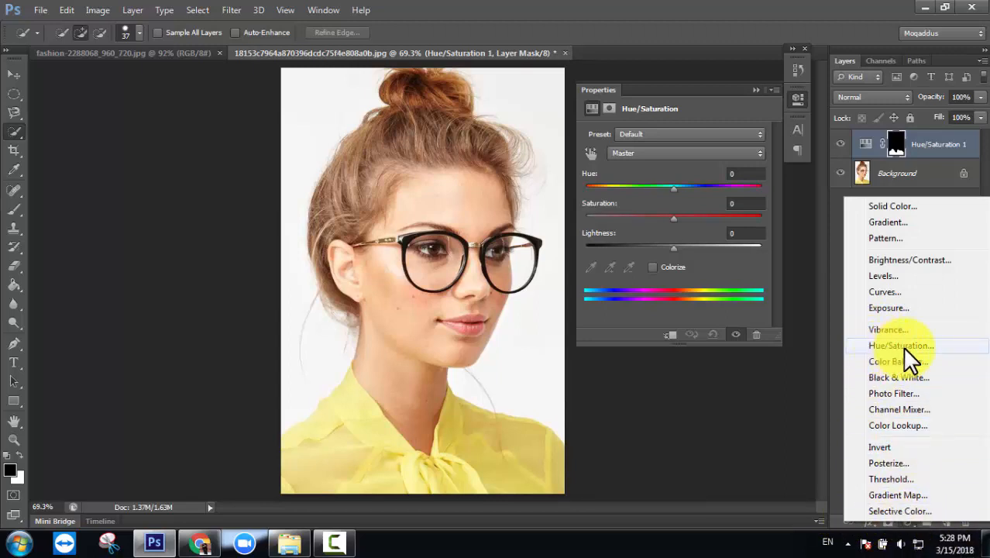
left_click(829, 288)
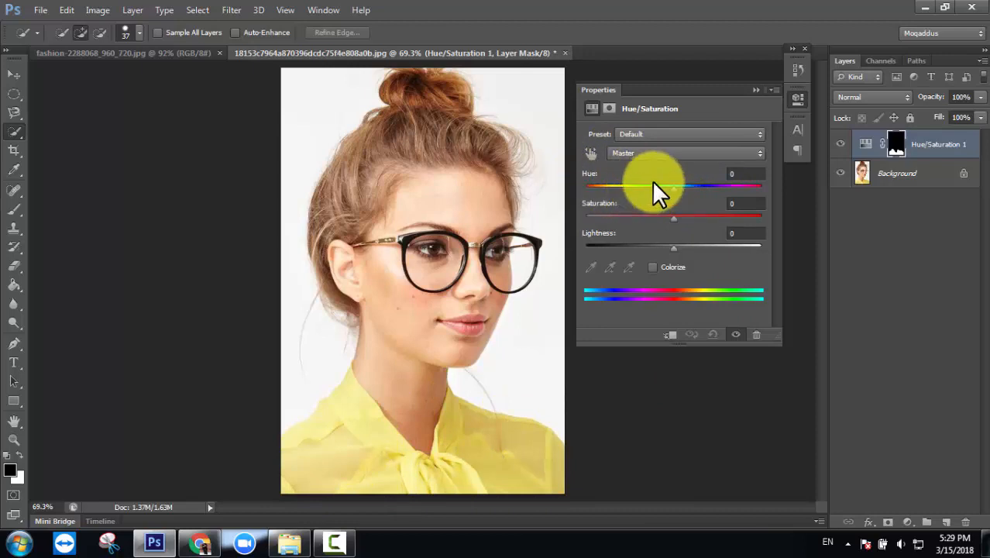
- Recolour the blouse orange with Hue -18, Saturation +68, Lightness -8, checking before and after
mouse_move(592, 177)
left_mouse_down()
mouse_move(685, 189)
mouse_move(591, 188)
left_mouse_up()
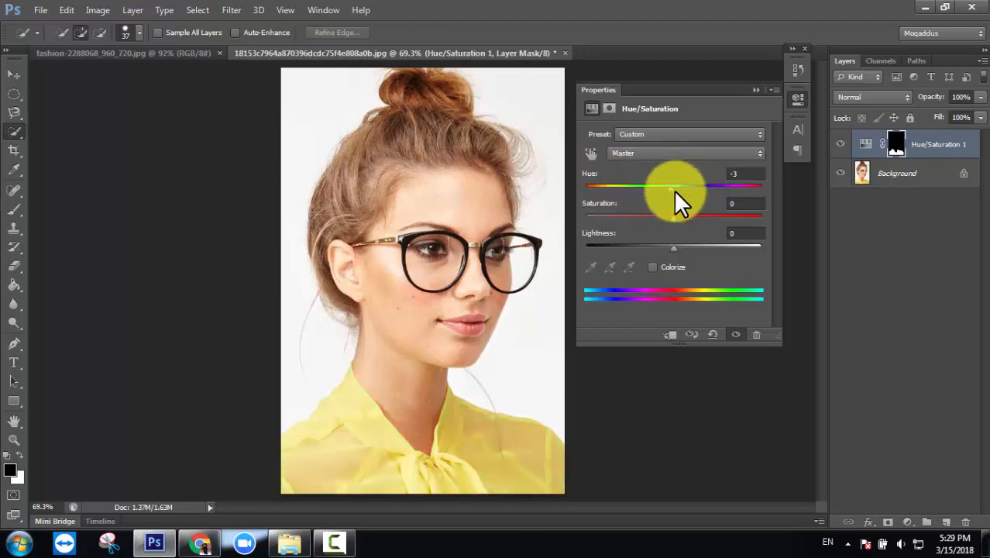
mouse_move(671, 188)
left_mouse_down()
mouse_move(578, 189)
mouse_move(659, 201)
left_mouse_up()
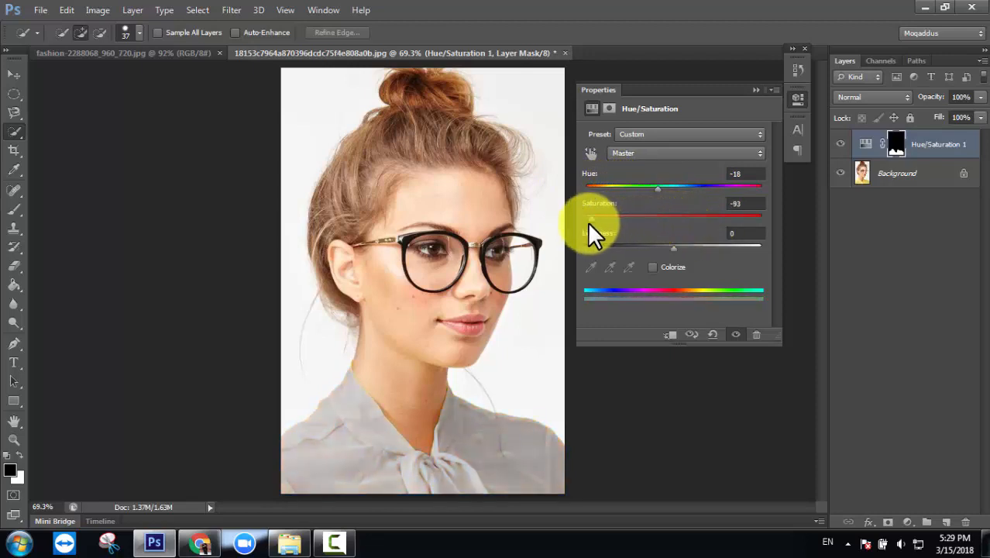
left_click_drag(609, 227, 736, 227)
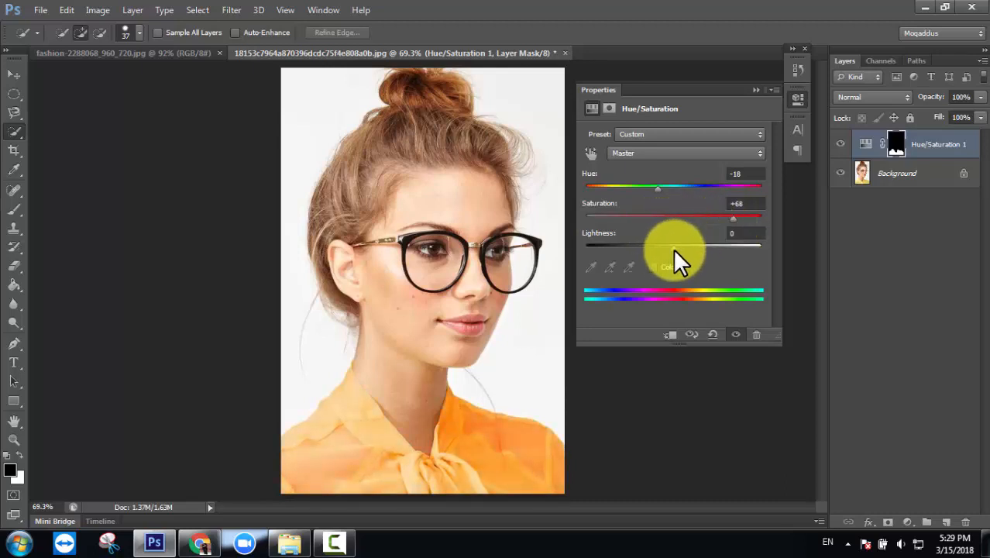
mouse_move(462, 467)
left_mouse_down()
mouse_move(431, 494)
mouse_move(377, 483)
mouse_move(418, 473)
mouse_move(439, 488)
mouse_move(358, 445)
left_mouse_up()
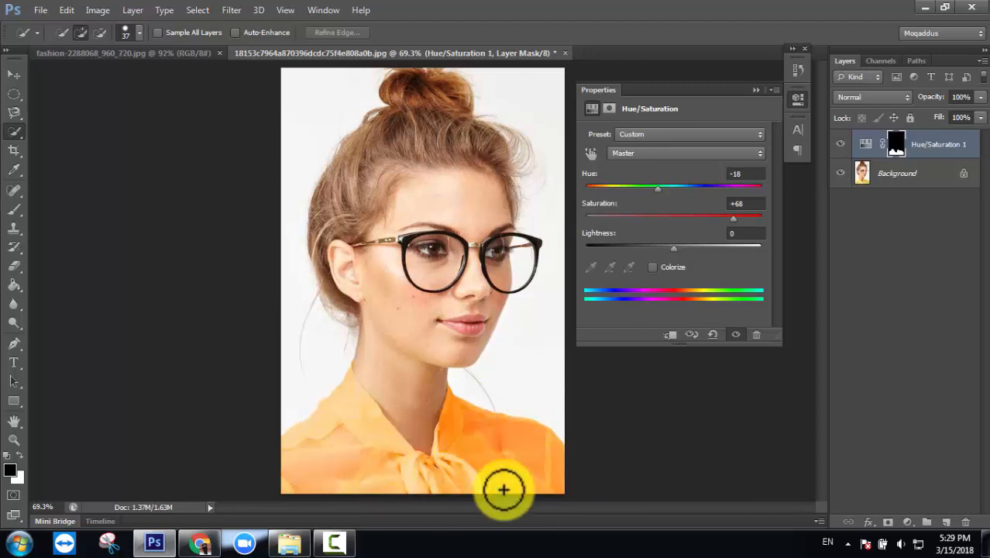
left_click_drag(670, 247, 581, 256)
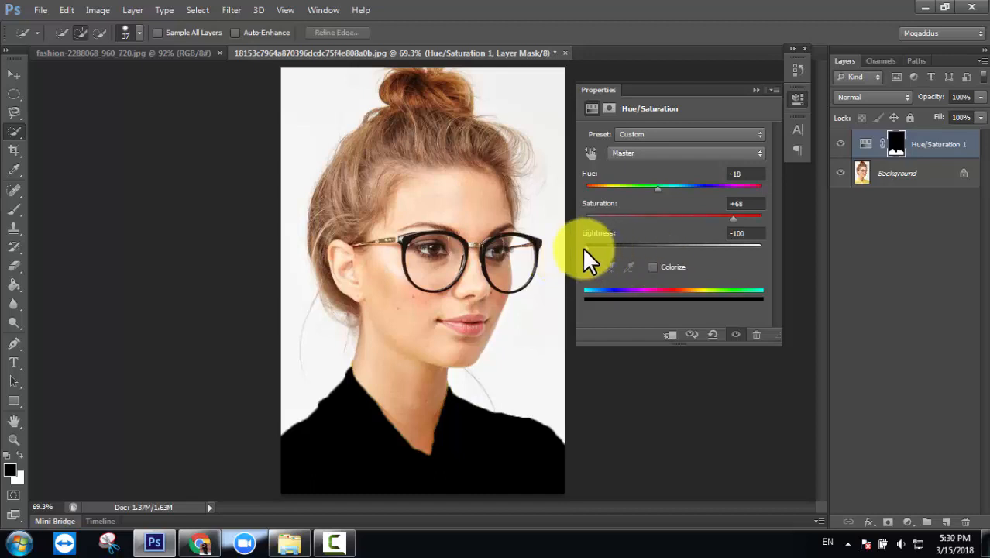
left_click_drag(583, 248, 664, 252)
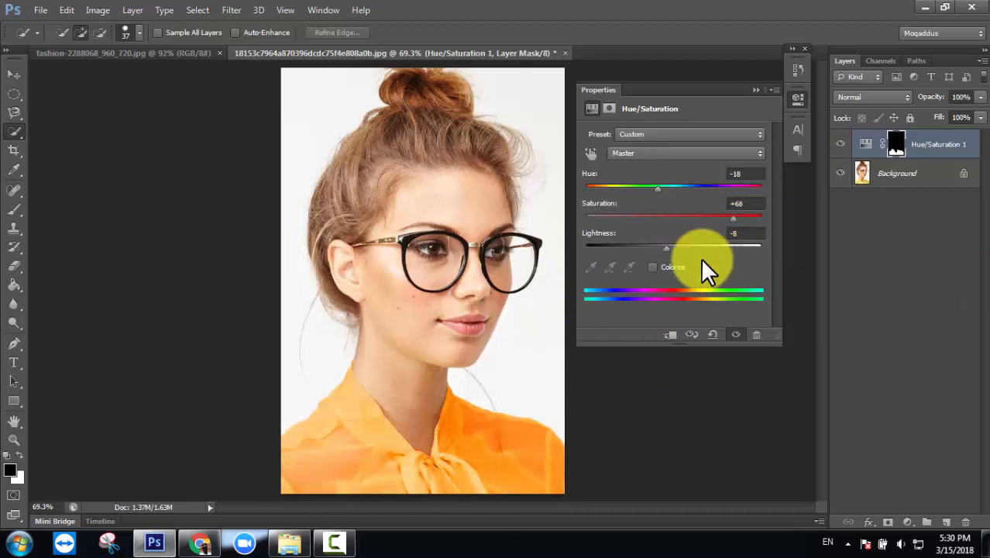
left_click(841, 145)
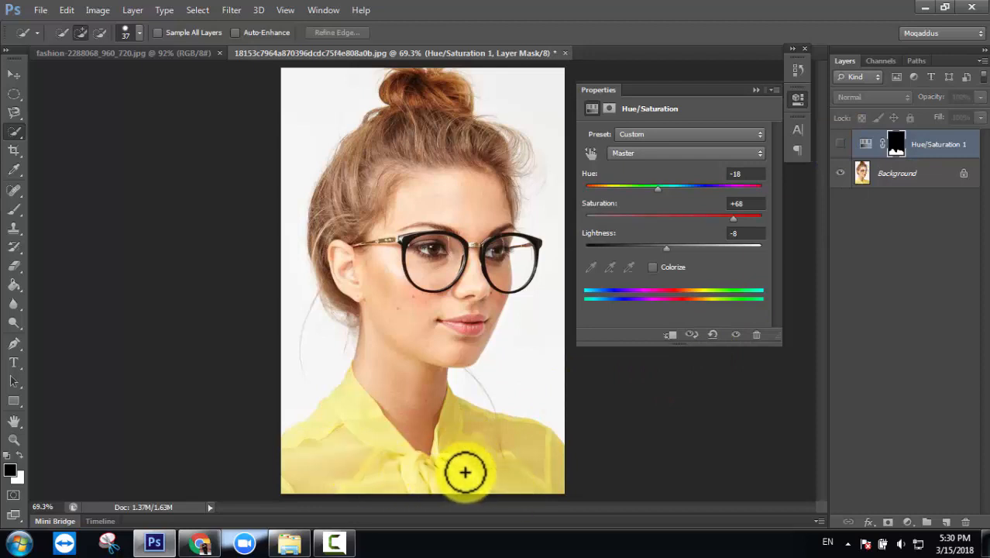
left_click(842, 144)
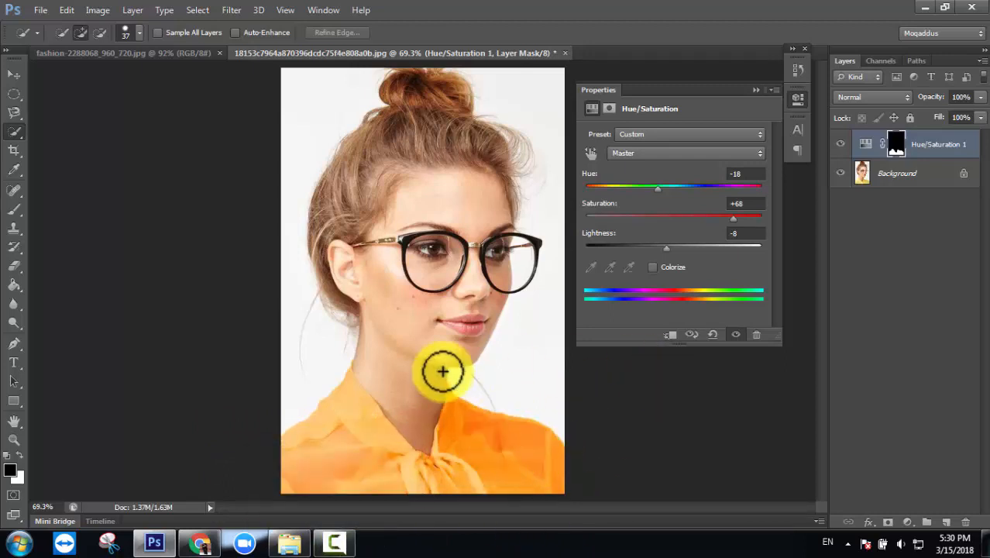
left_click(756, 88)
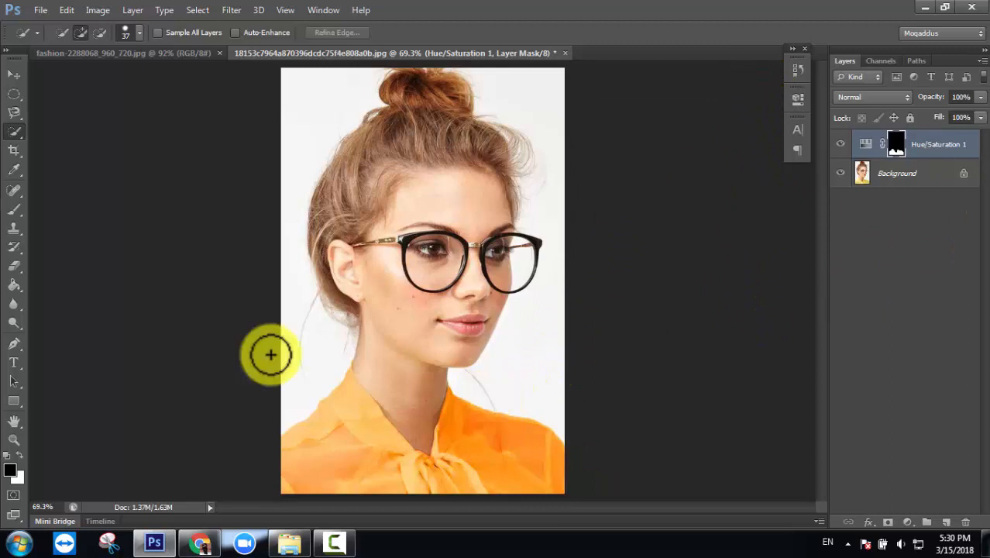
- Lock the Hue/Saturation 1 layer and make the Background layer active
left_click(13, 74)
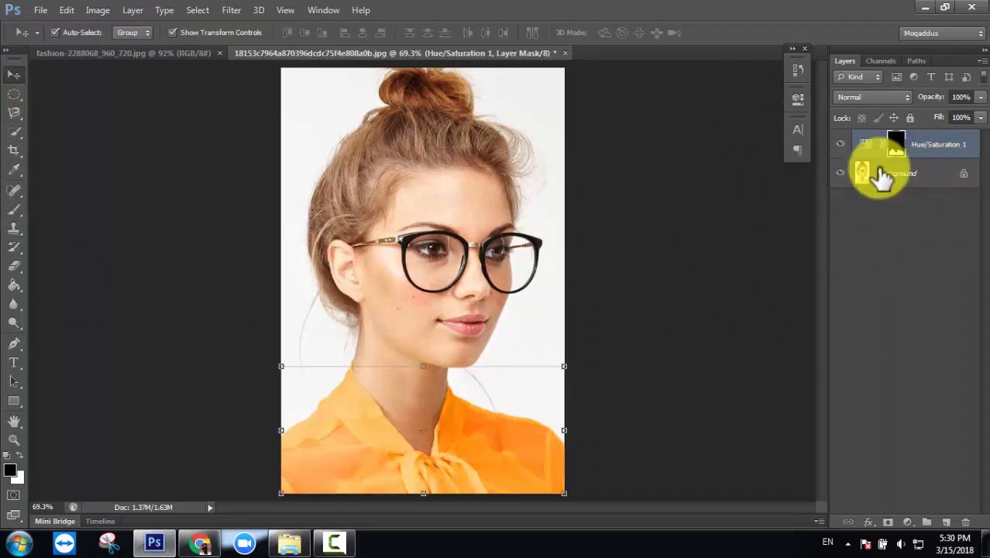
left_click(903, 175)
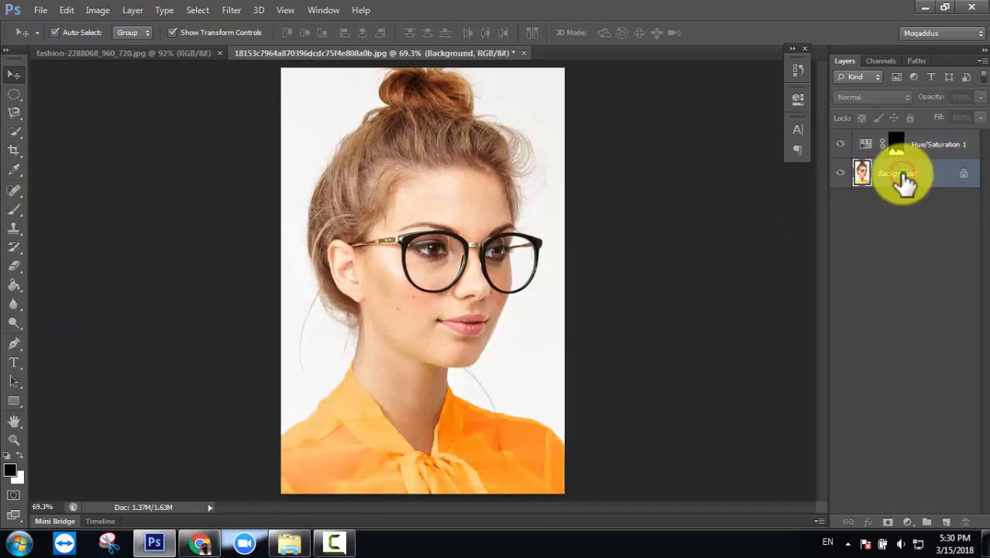
left_click(948, 145)
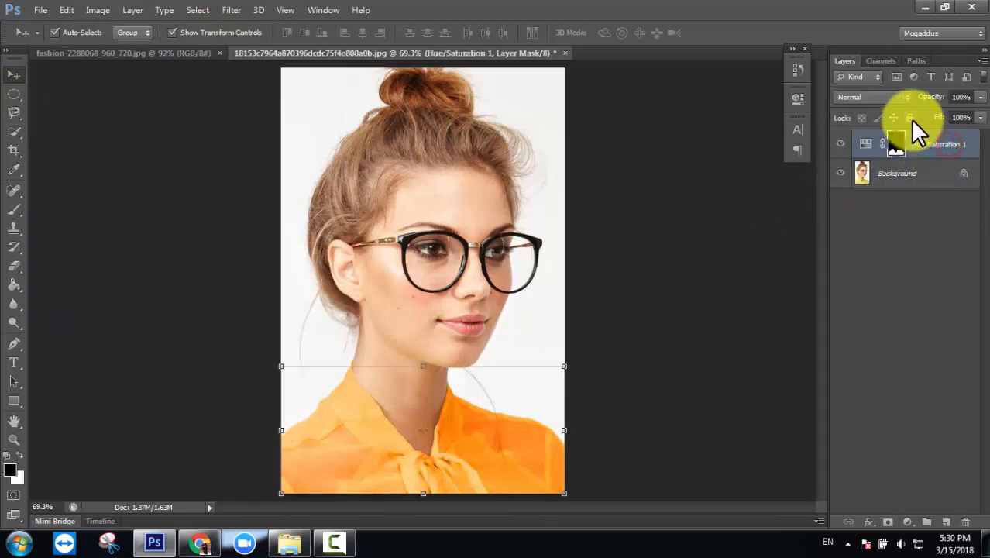
left_click(943, 177)
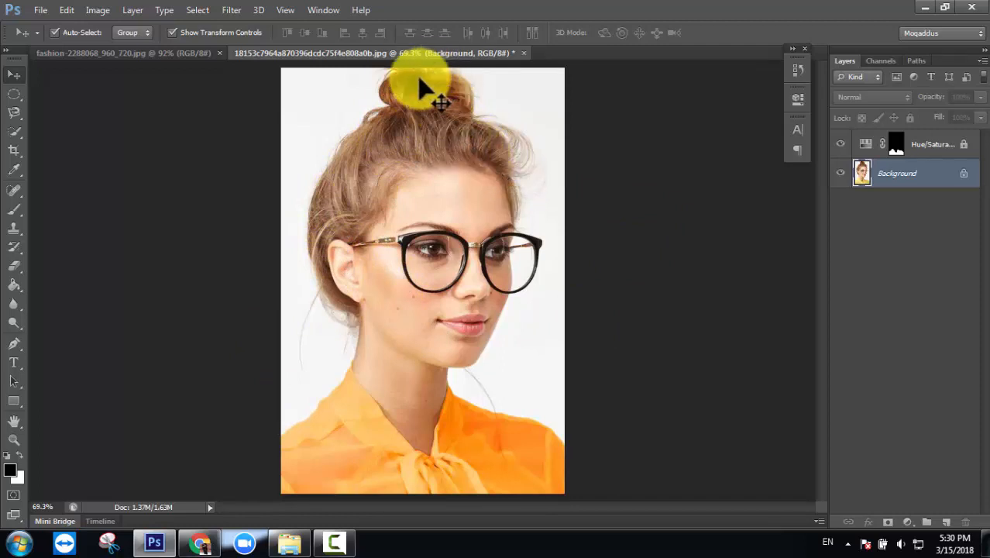
- Select the hair with Quick Selection, subtracting the forehead, and shrink the brush to 16 px
left_click(14, 134)
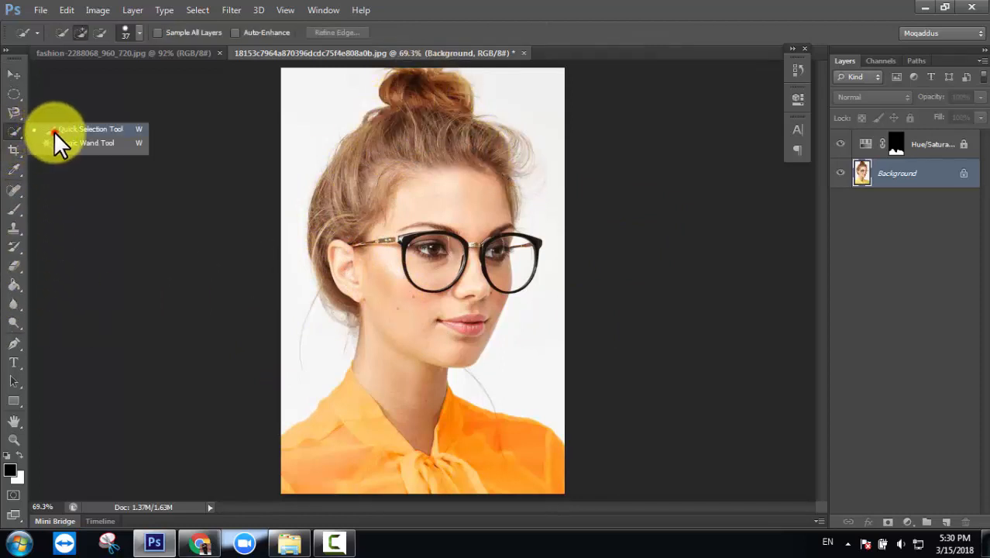
left_click(54, 131)
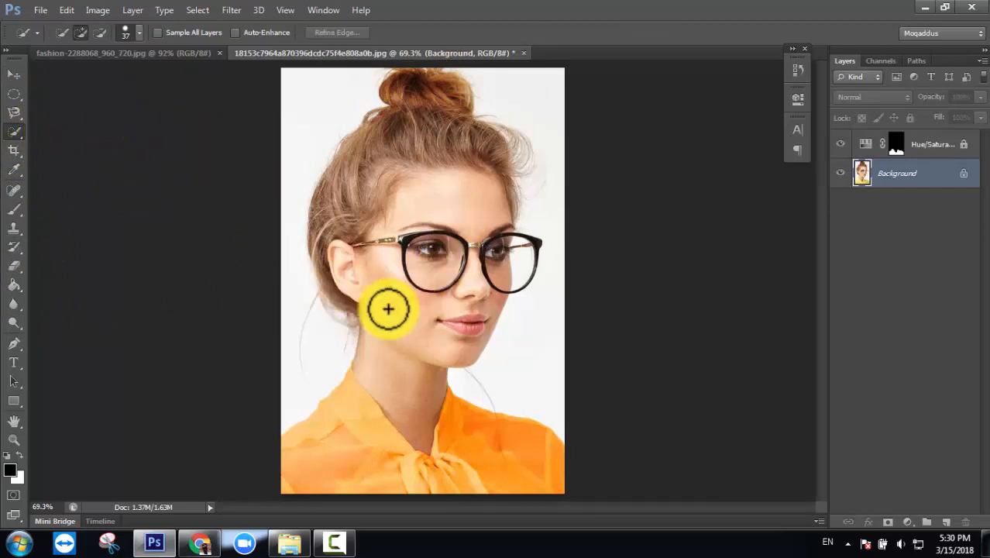
mouse_move(353, 315)
left_mouse_down()
mouse_move(323, 284)
mouse_move(318, 232)
mouse_move(340, 217)
mouse_move(355, 226)
mouse_move(362, 170)
mouse_move(378, 147)
mouse_move(367, 190)
mouse_move(411, 86)
mouse_move(451, 82)
mouse_move(417, 134)
mouse_move(458, 142)
mouse_move(427, 153)
mouse_move(511, 137)
mouse_move(530, 150)
mouse_move(522, 155)
left_mouse_up()
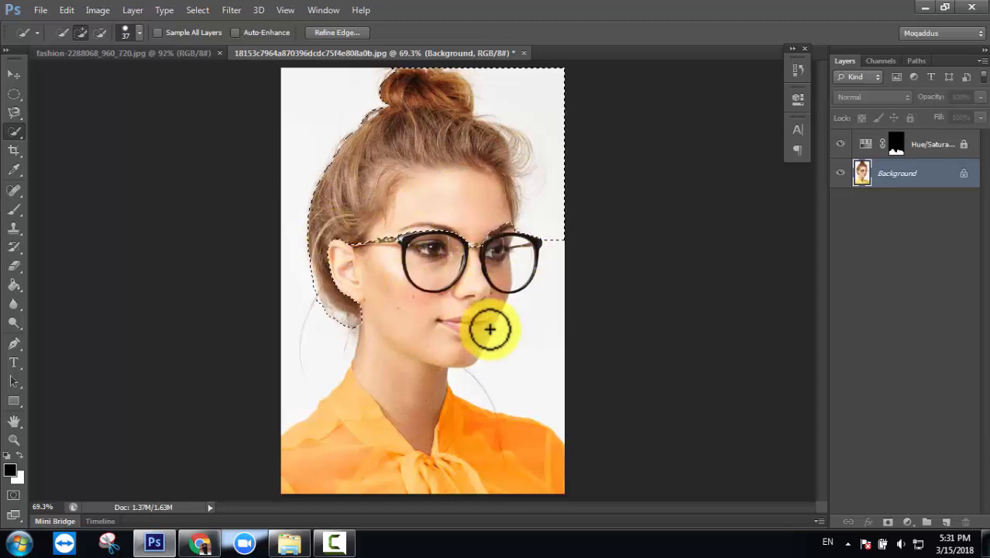
key("alt")
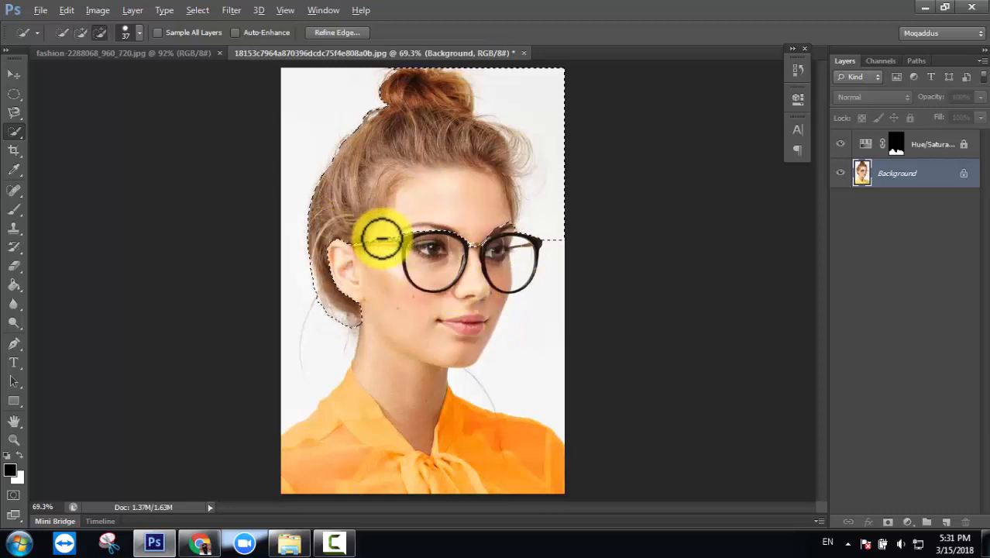
mouse_move(417, 191)
left_mouse_down()
mouse_move(467, 186)
mouse_move(499, 212)
mouse_move(489, 232)
mouse_move(434, 243)
mouse_move(534, 254)
mouse_move(522, 240)
mouse_move(562, 202)
mouse_move(564, 167)
mouse_move(562, 127)
mouse_move(539, 102)
mouse_move(570, 144)
left_mouse_up()
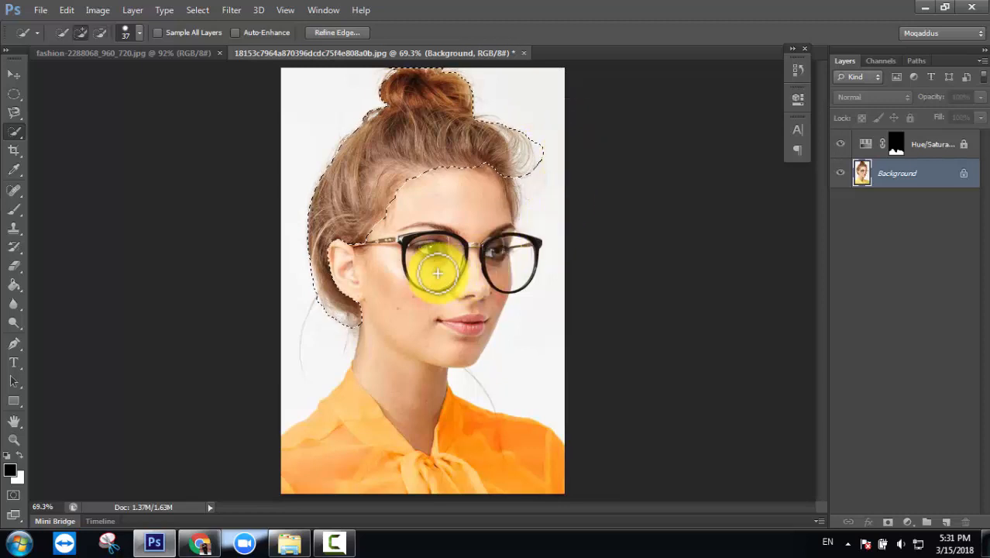
left_click(138, 33)
left_click_drag(76, 72, 69, 72)
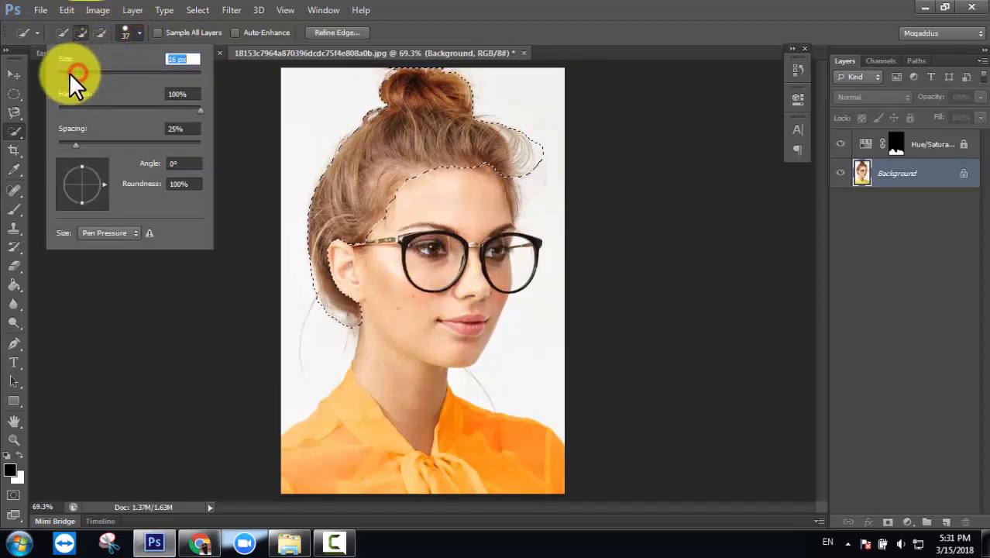
left_click(65, 29)
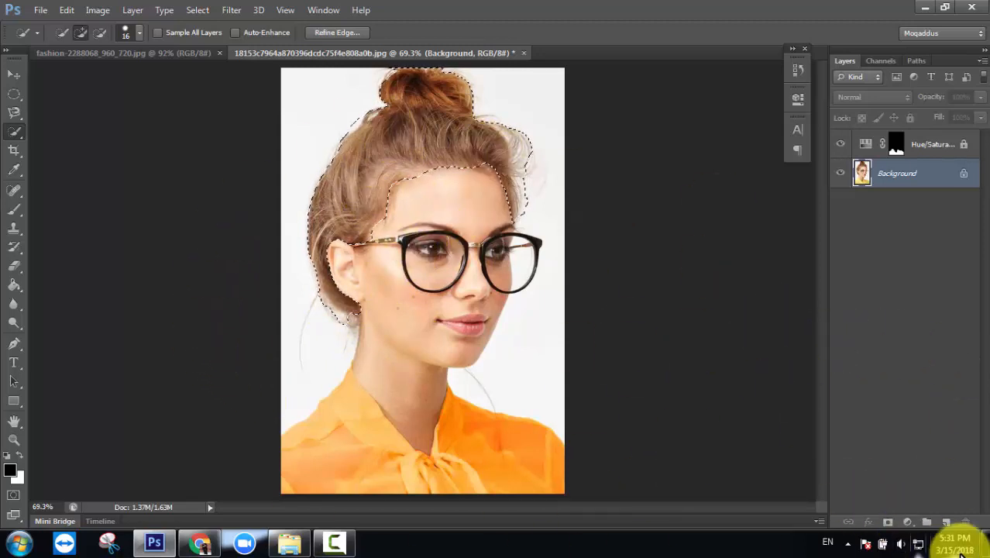
- Add a hair-masked Hue/Saturation 2 layer set to Hue +9, Saturation +21, Lightness -12
left_click(907, 521)
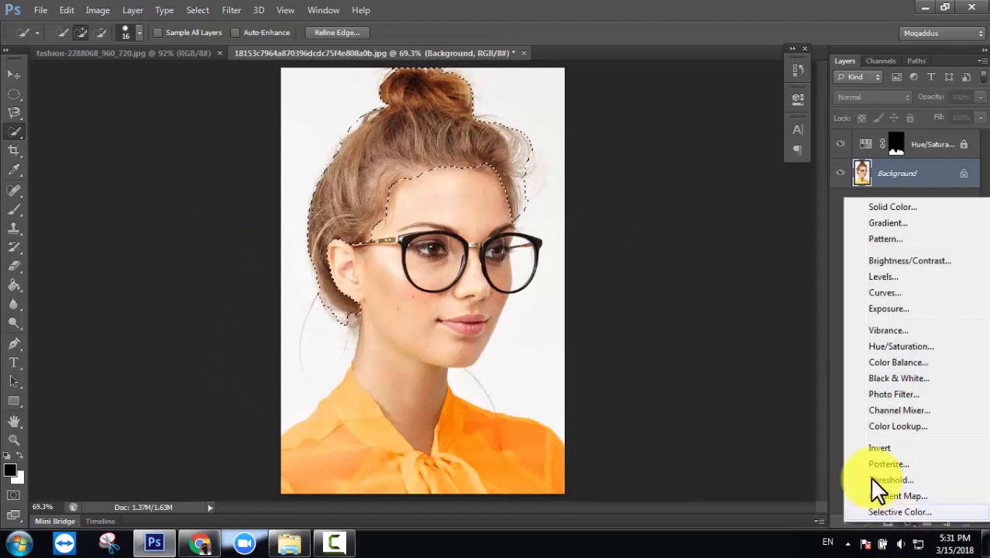
left_click(897, 349)
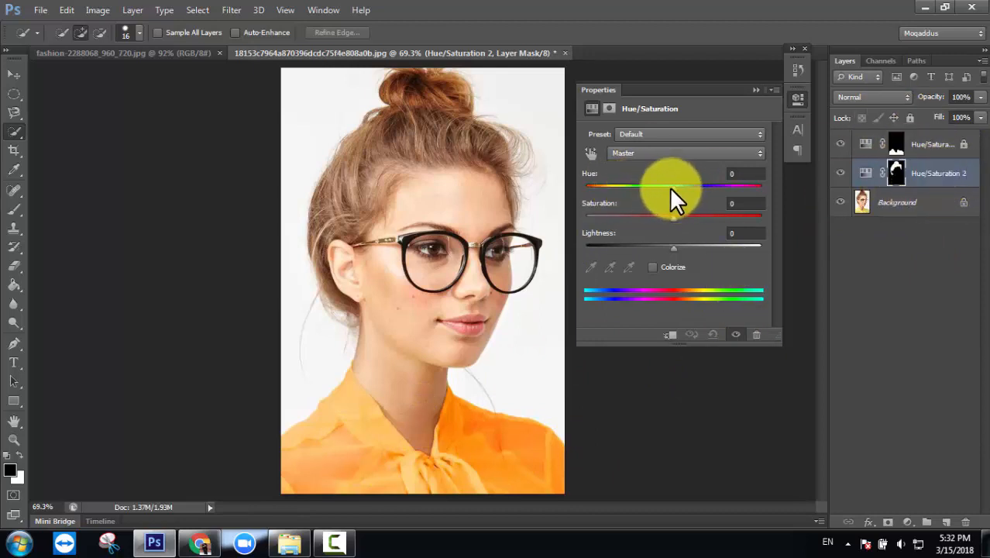
left_click_drag(671, 188, 671, 217)
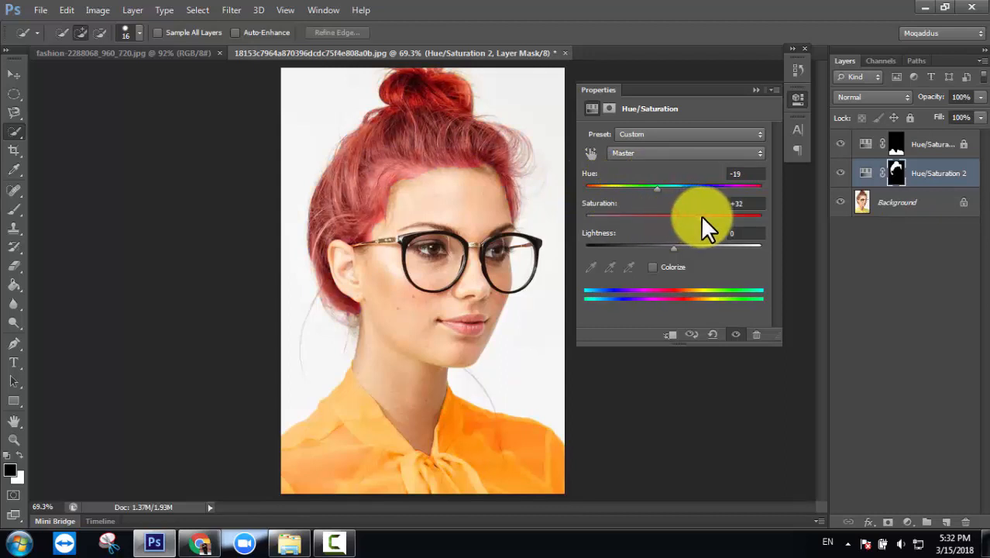
left_click_drag(658, 189, 670, 189)
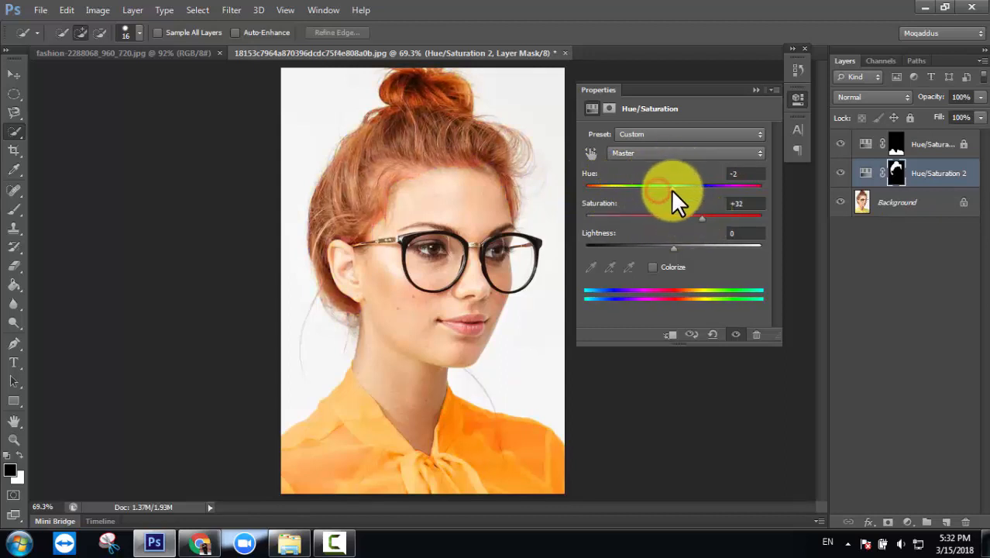
mouse_move(671, 248)
left_mouse_down()
mouse_move(684, 248)
mouse_move(665, 247)
left_mouse_up()
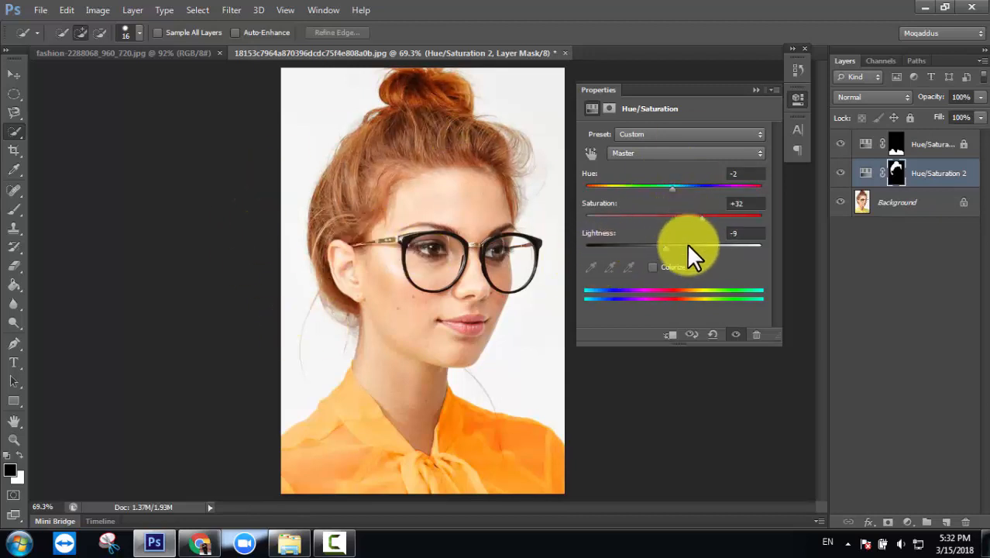
left_click_drag(664, 248, 662, 248)
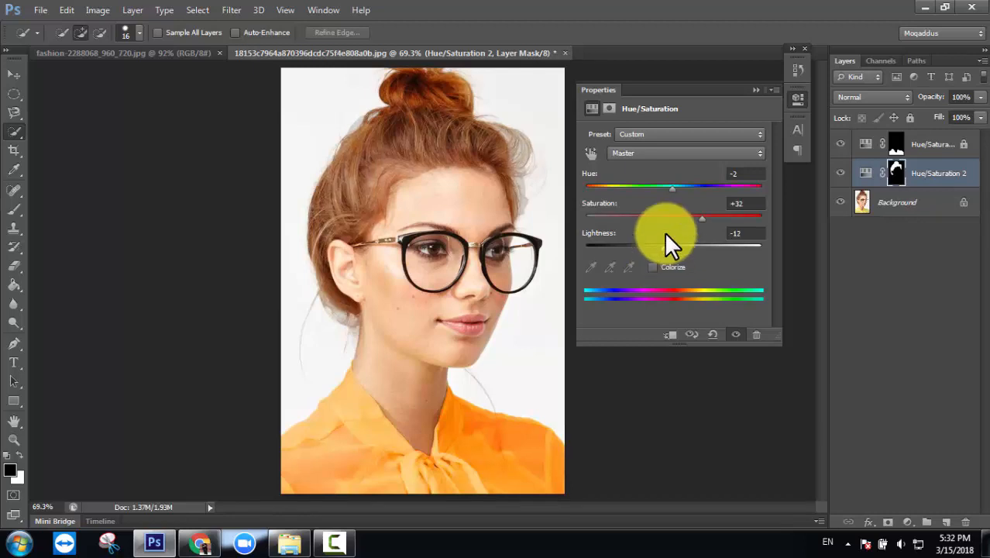
left_click_drag(676, 186, 690, 215)
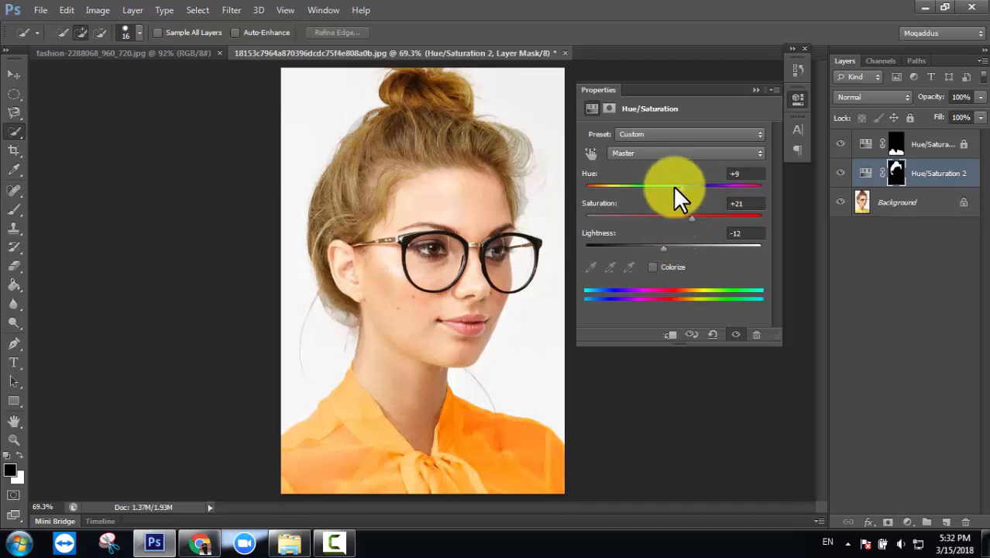
left_click(753, 89)
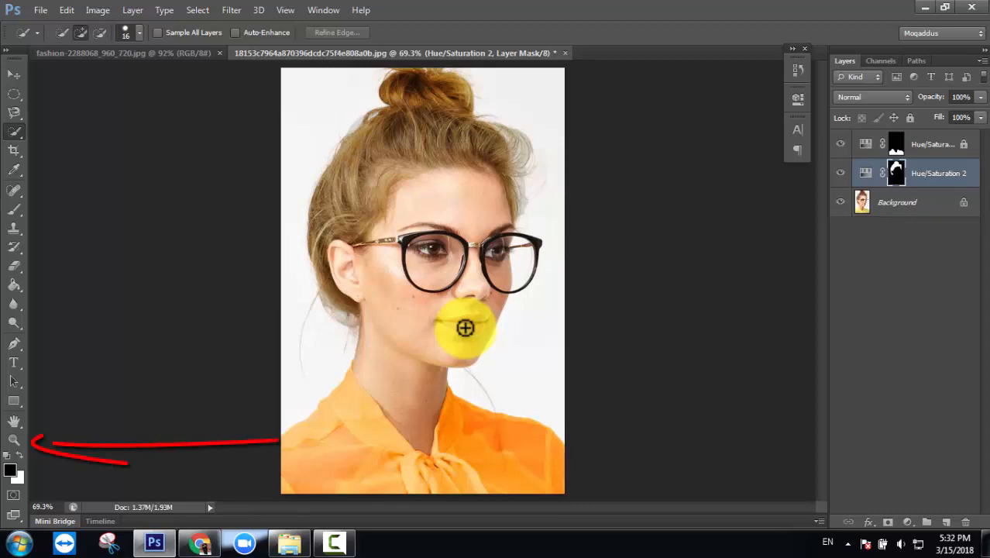
- Zoom to 300% on the lips, scrolling down to frame the lower face
left_click(12, 441)
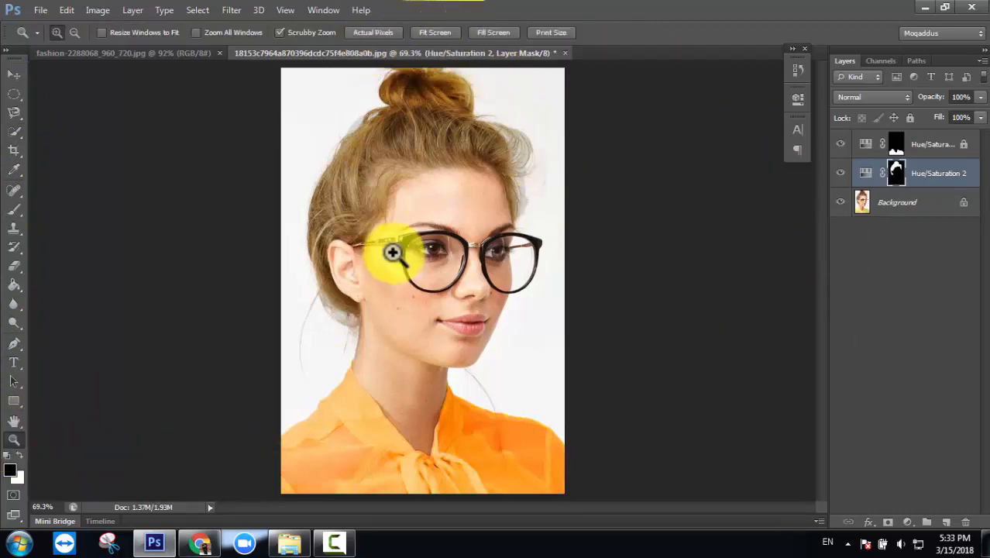
left_click(473, 321)
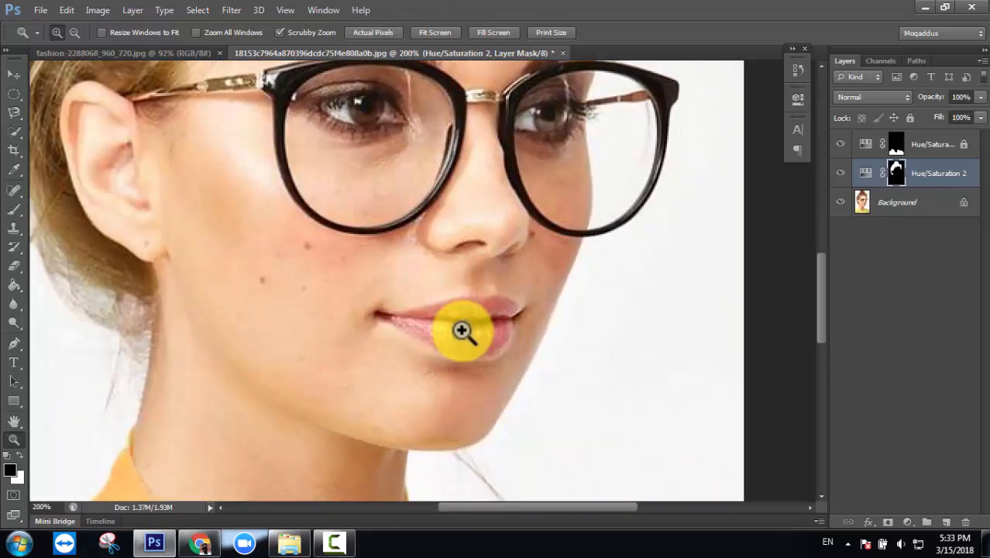
key("ctrl+plus")
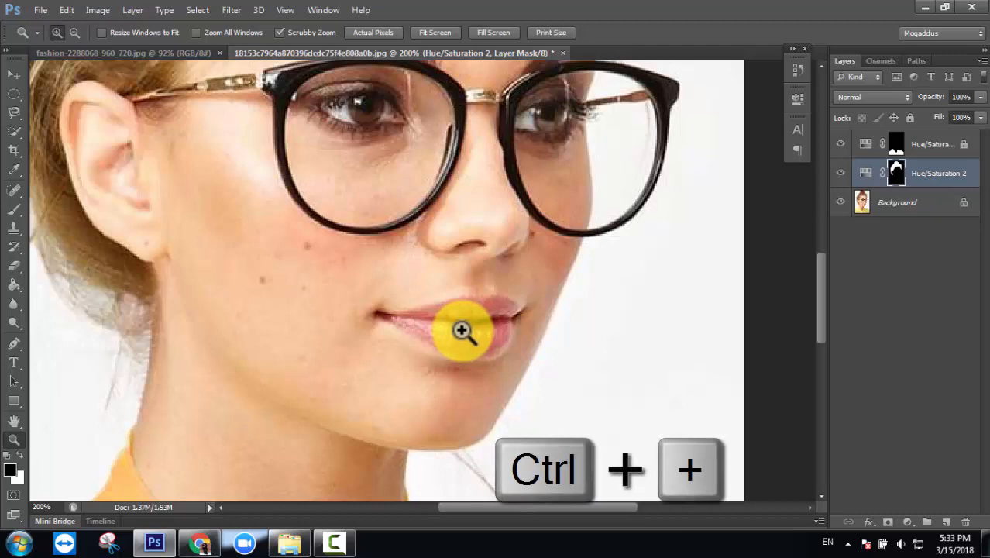
key("ctrl+plus")
key("ctrl+plus")
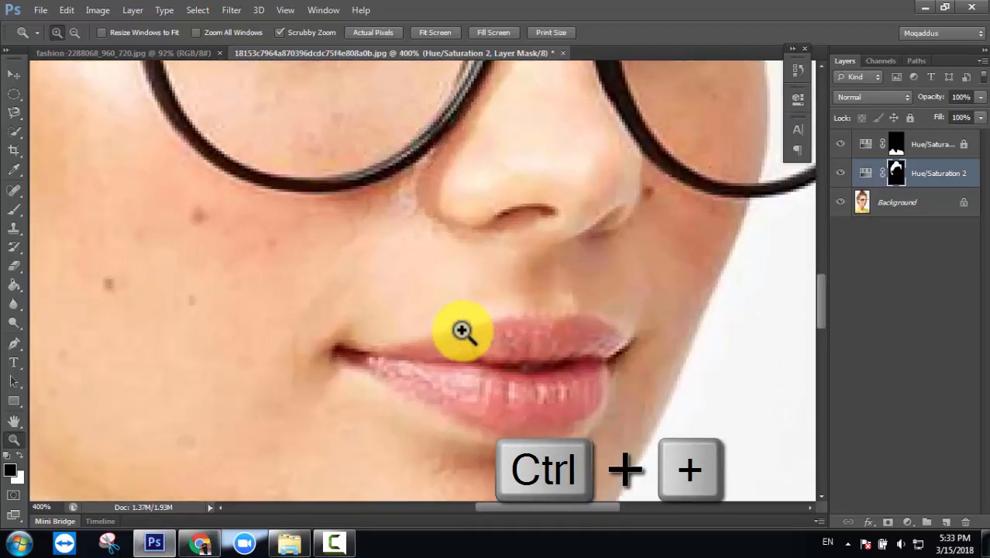
key("ctrl+minus")
key("ctrl+minus")
key("ctrl+minus")
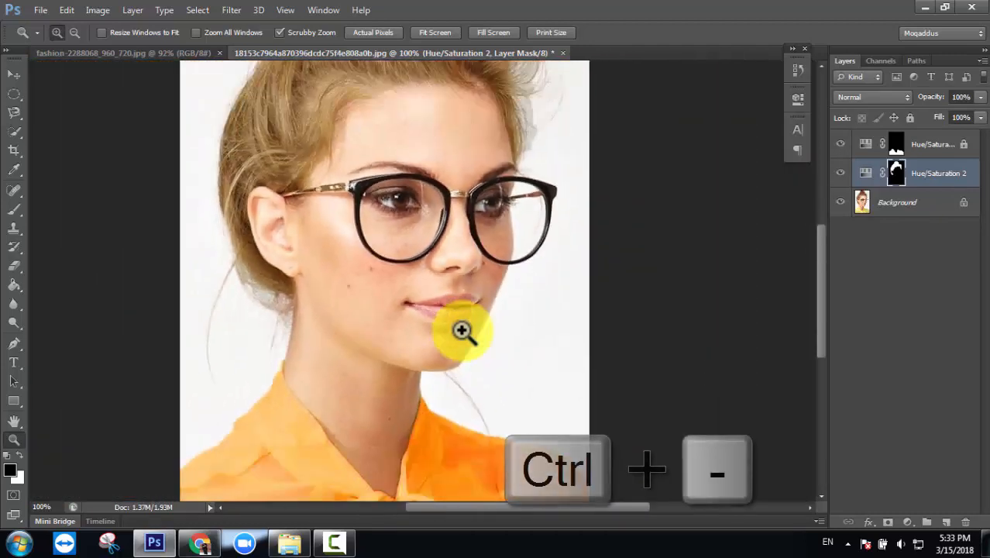
key("ctrl+plus")
key("ctrl+plus")
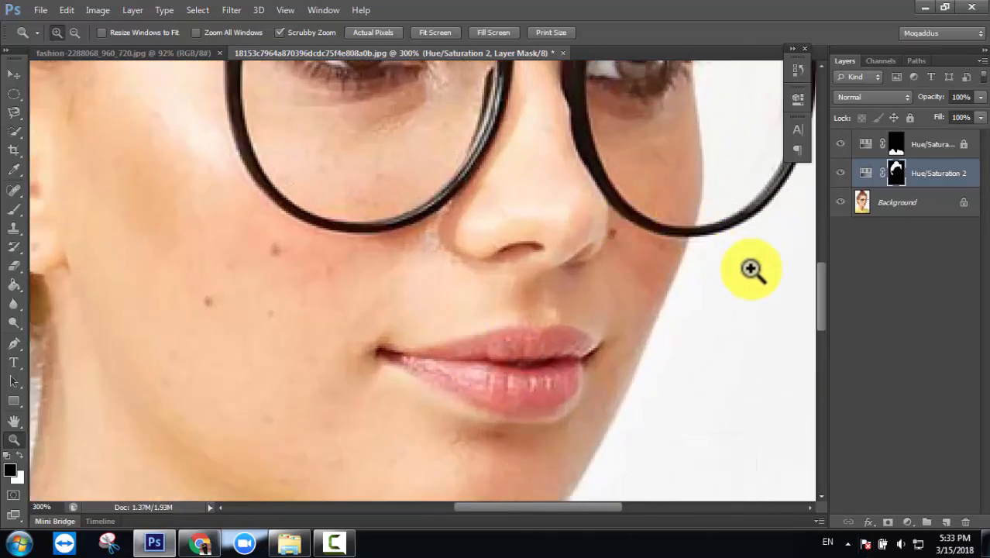
scroll(820, 302, "down", 3)
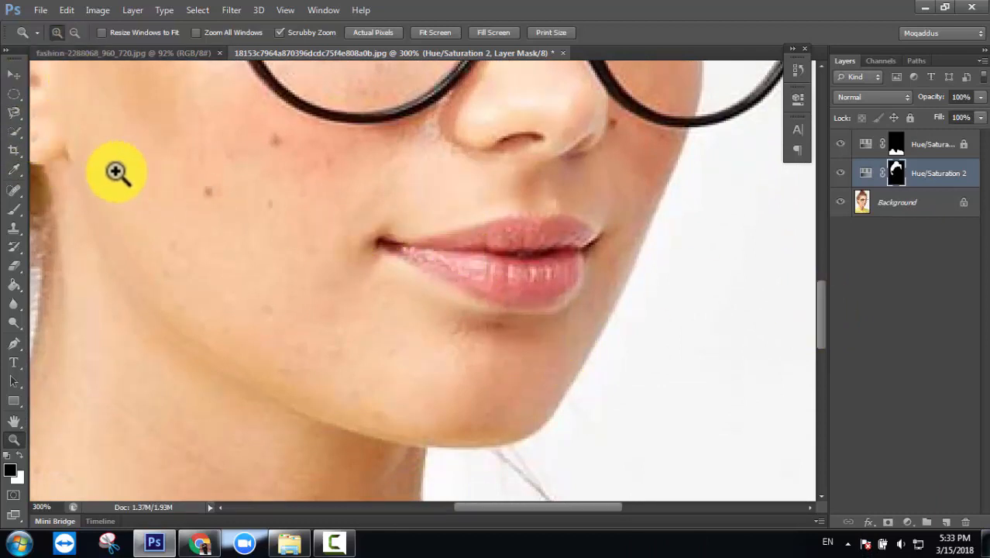
- Select the lips and both mouth corners with Quick Selection, then fit the portrait on screen
right_click(13, 128)
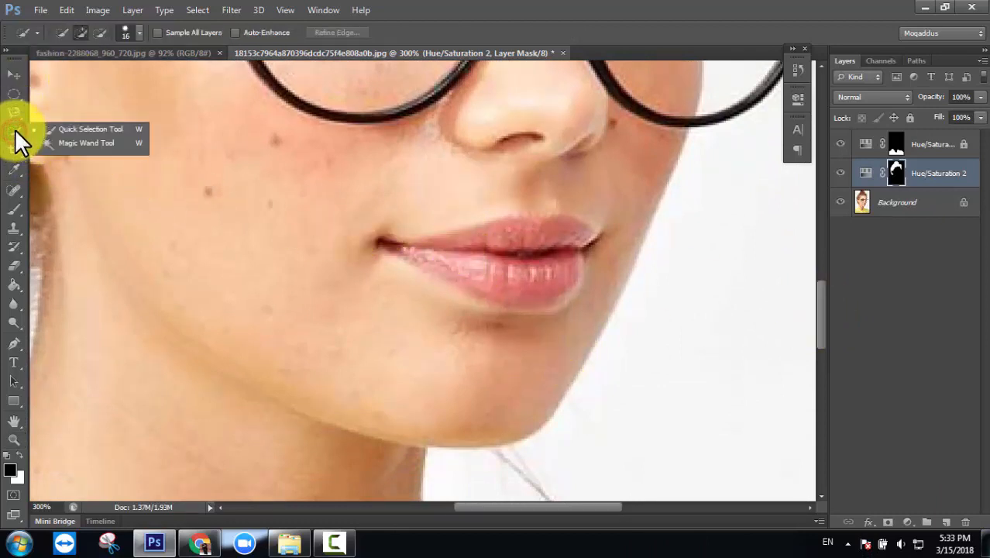
left_click(63, 130)
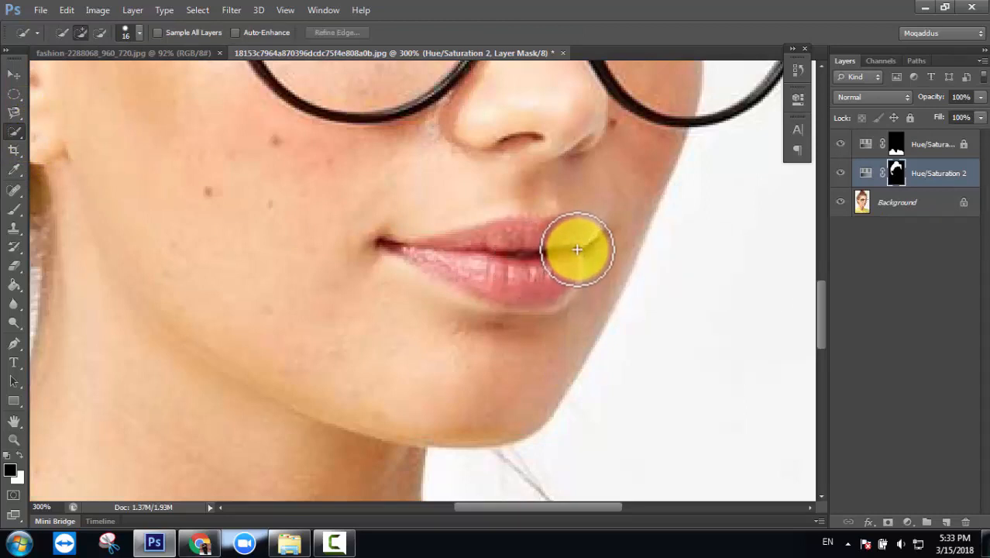
mouse_move(556, 241)
left_mouse_down()
mouse_move(479, 256)
mouse_move(401, 247)
mouse_move(533, 281)
left_mouse_up()
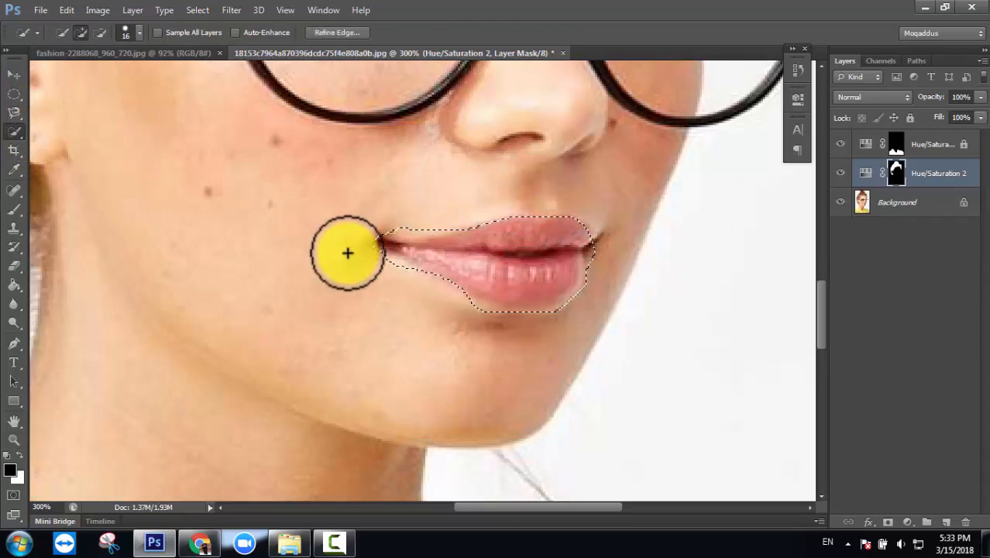
left_click(135, 34)
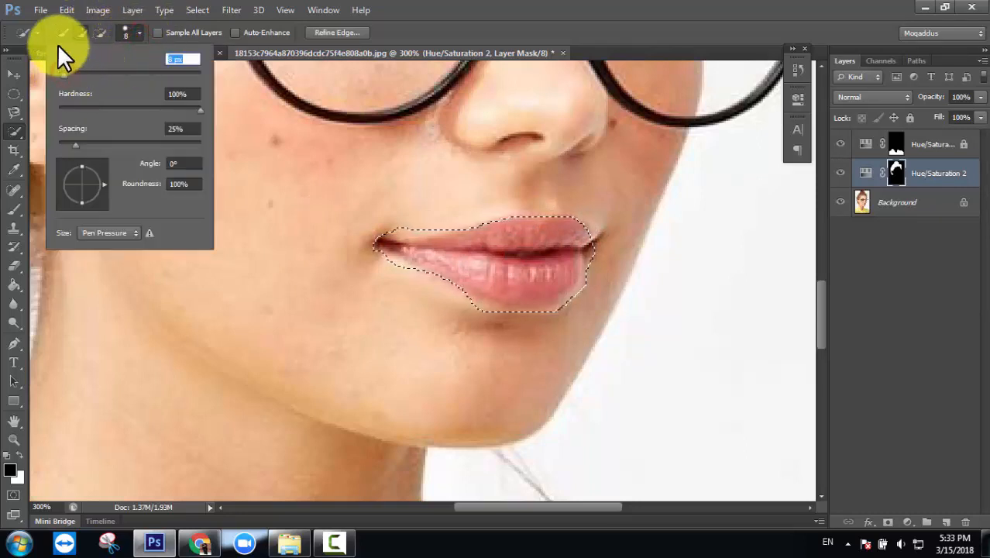
left_click(98, 33)
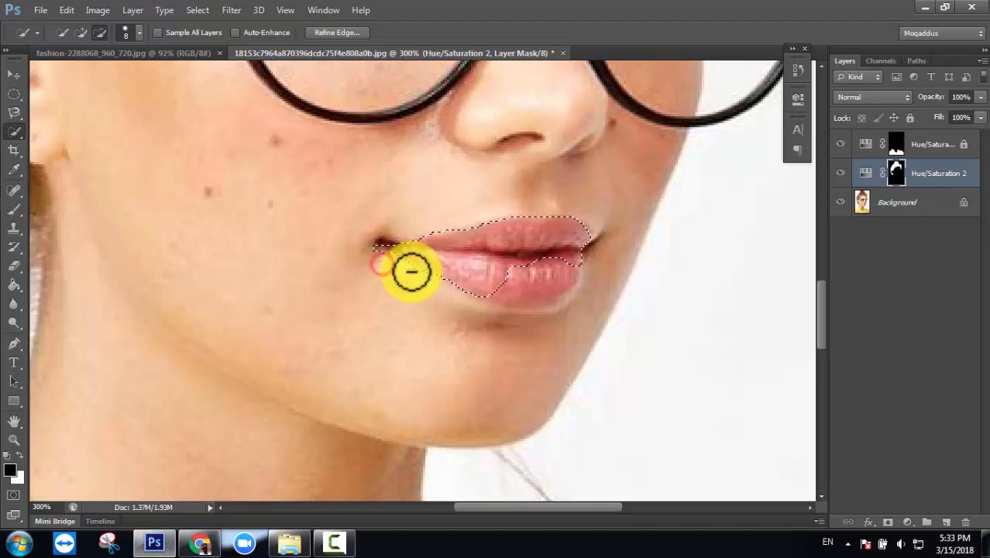
left_click(84, 32)
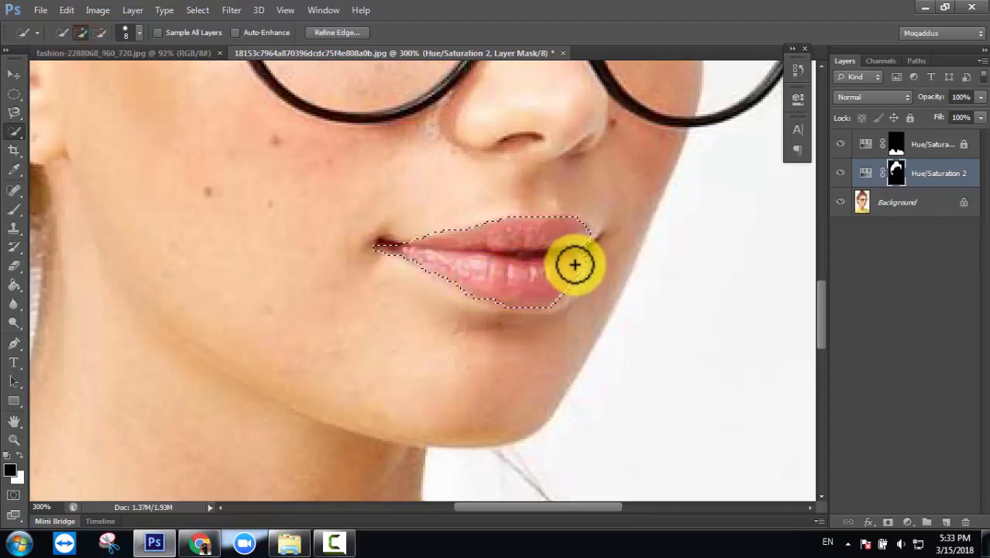
mouse_move(575, 265)
left_mouse_down()
mouse_move(540, 289)
mouse_move(572, 277)
left_mouse_up()
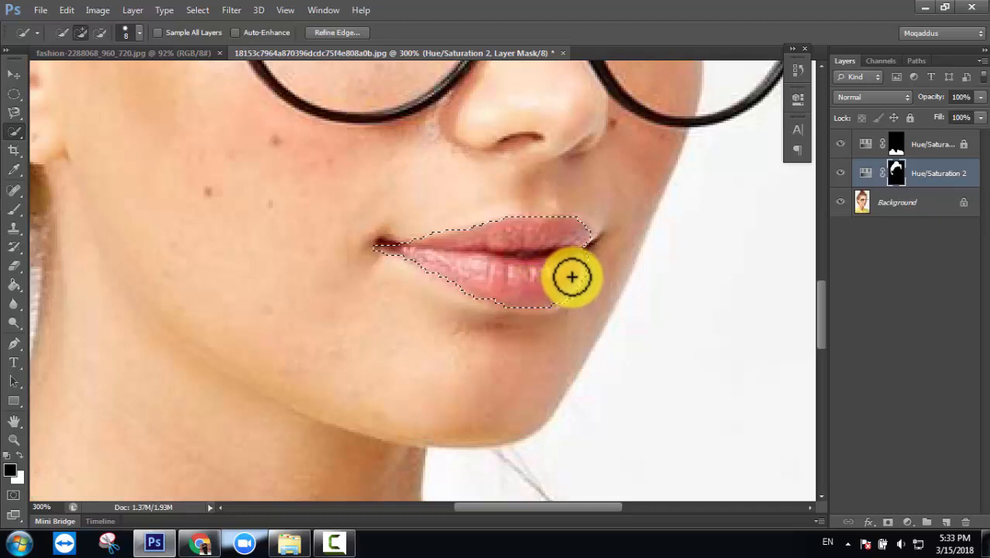
mouse_move(583, 232)
left_mouse_down()
mouse_move(570, 232)
mouse_move(583, 234)
left_mouse_up()
left_click(398, 252)
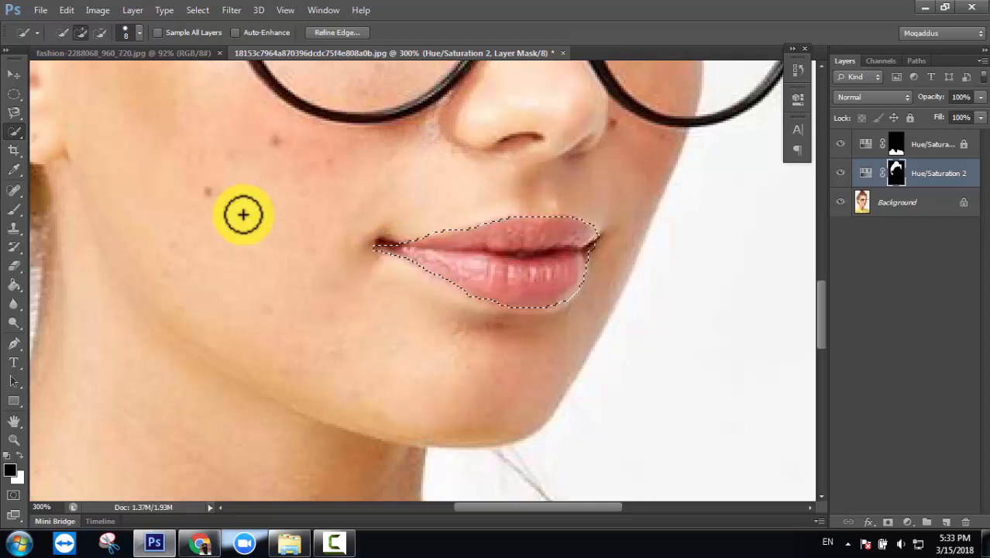
key("ctrl+0")
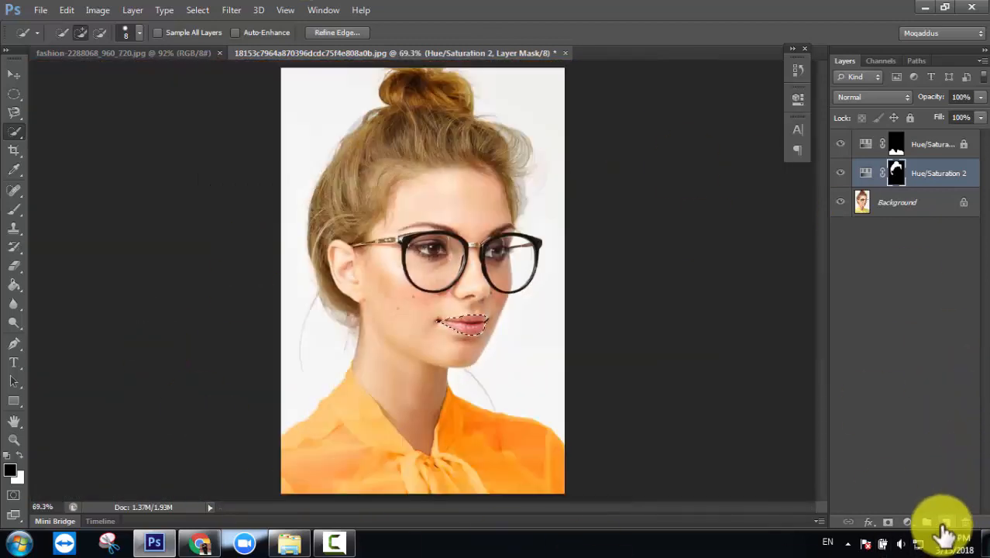
- Select the Hue/Saturation 2 layer's mask
left_click(908, 522)
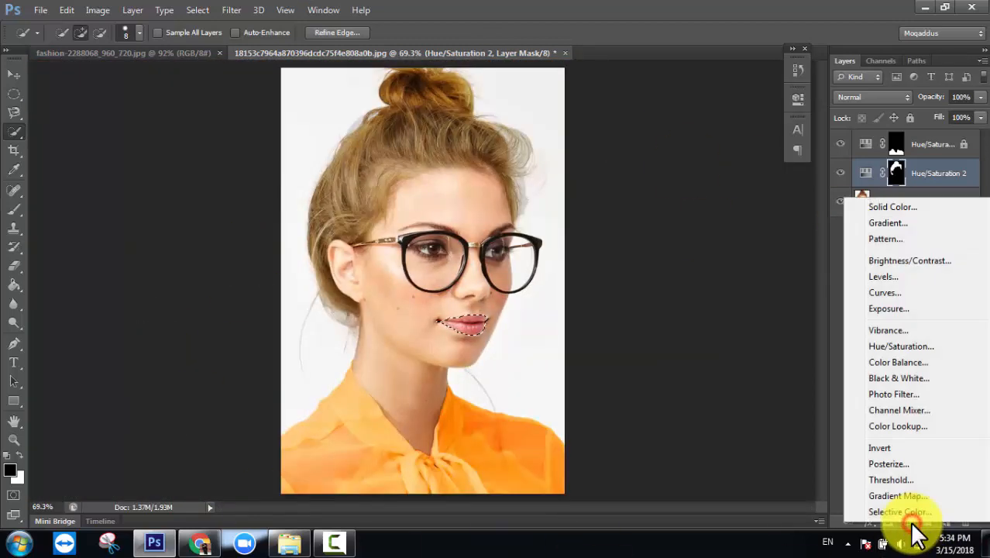
left_click(772, 354)
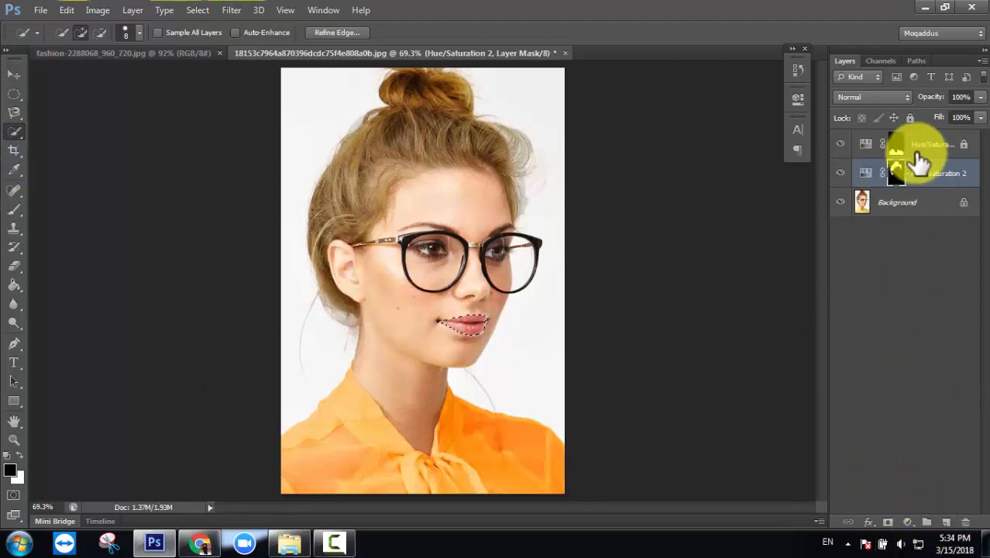
left_click(958, 179)
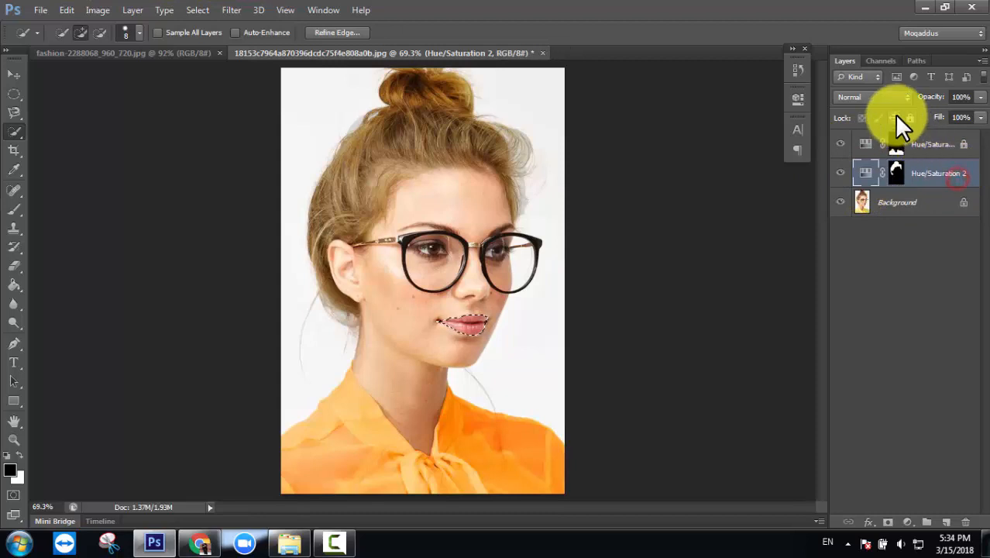
left_click(896, 173)
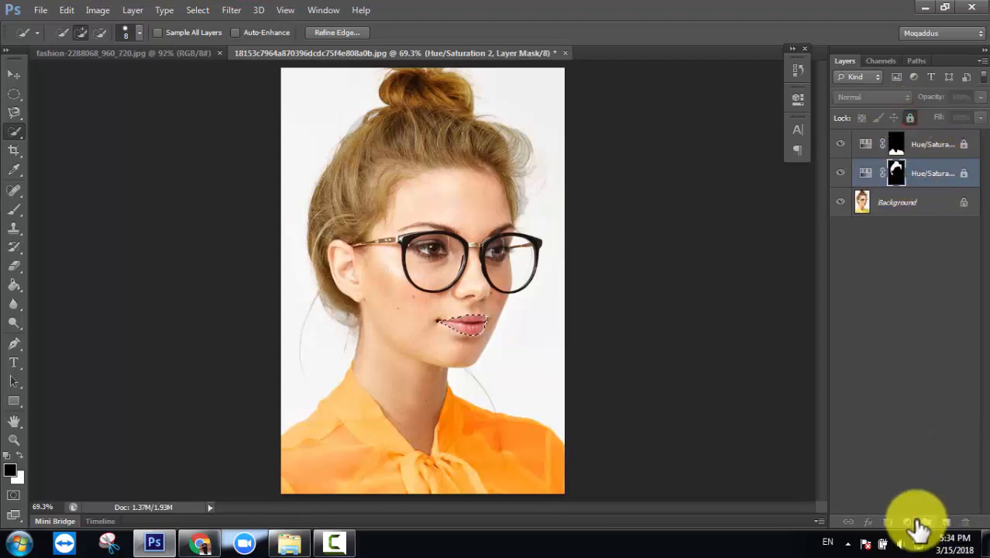
- Add a lip-limited Hue/Saturation layer with Hue -13, Saturation +55 and Lightness -22
left_click(907, 521)
left_click(908, 343)
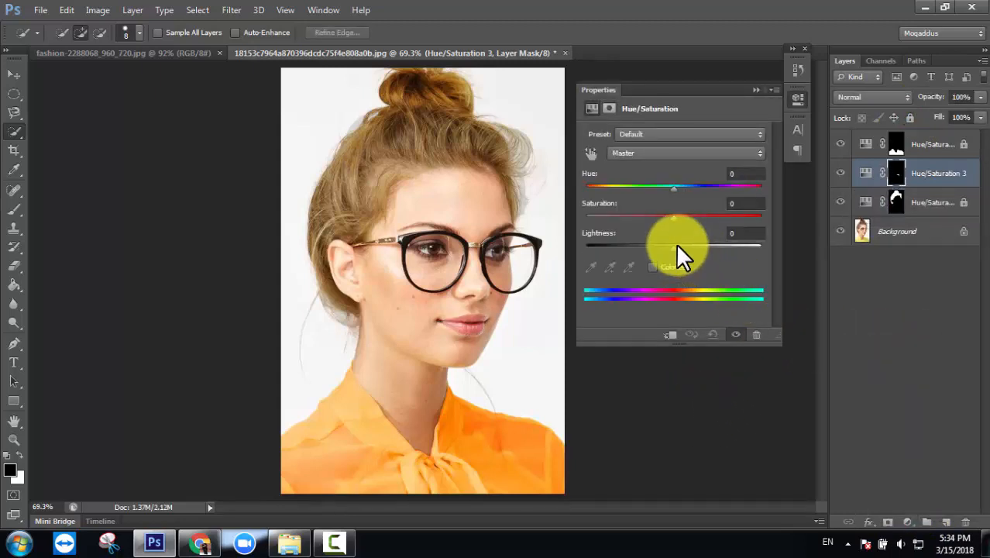
left_click_drag(675, 189, 720, 220)
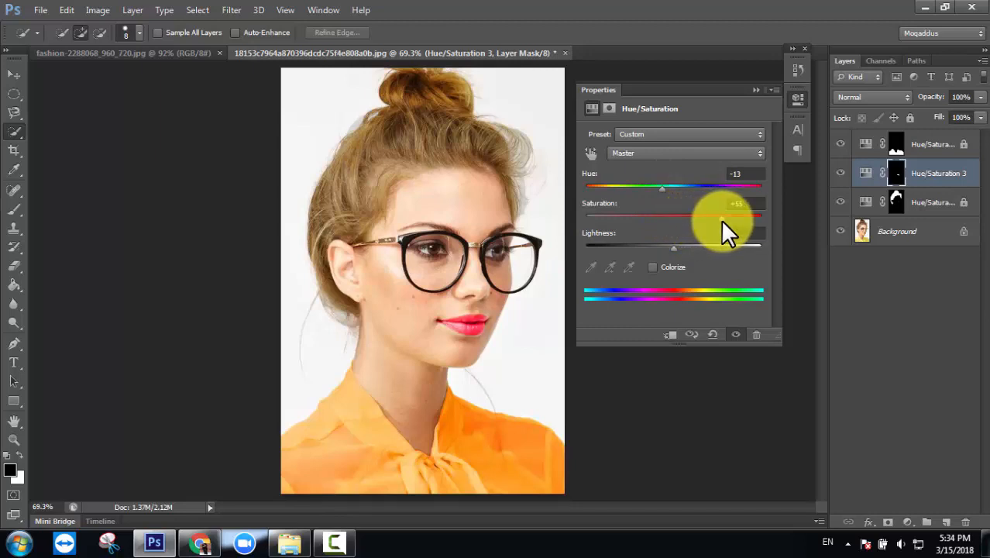
left_click_drag(673, 246, 652, 247)
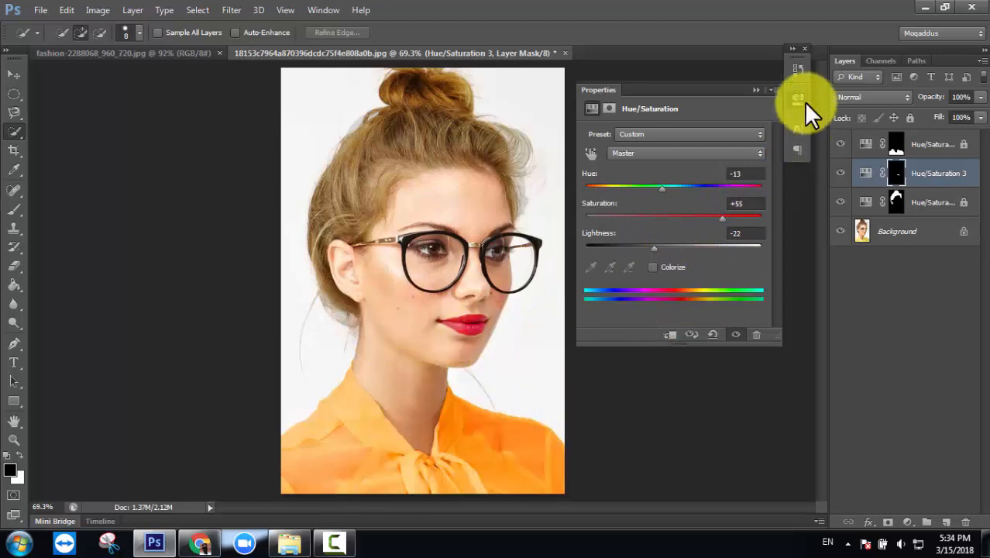
left_click(756, 90)
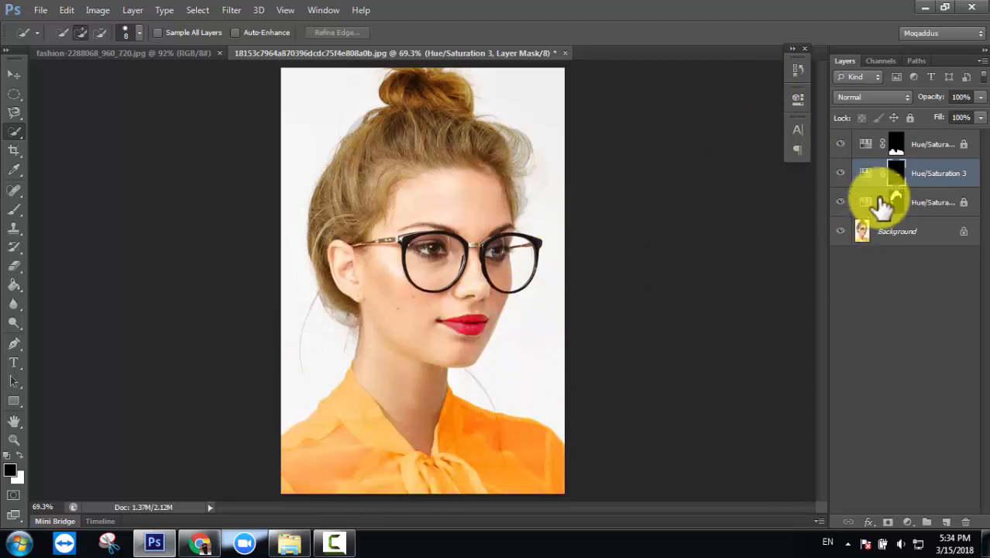
left_click_drag(842, 203, 839, 147)
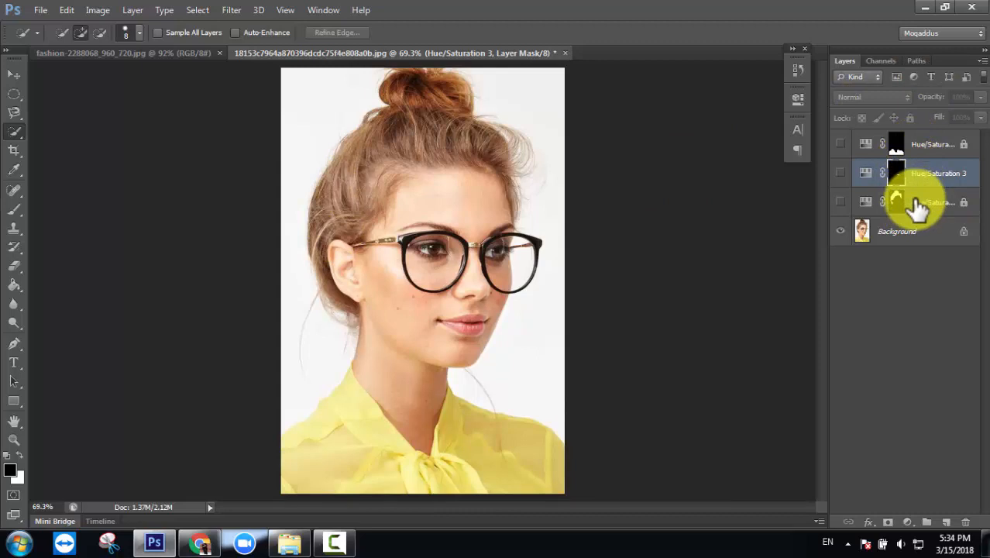
left_click(914, 150)
left_click(918, 180)
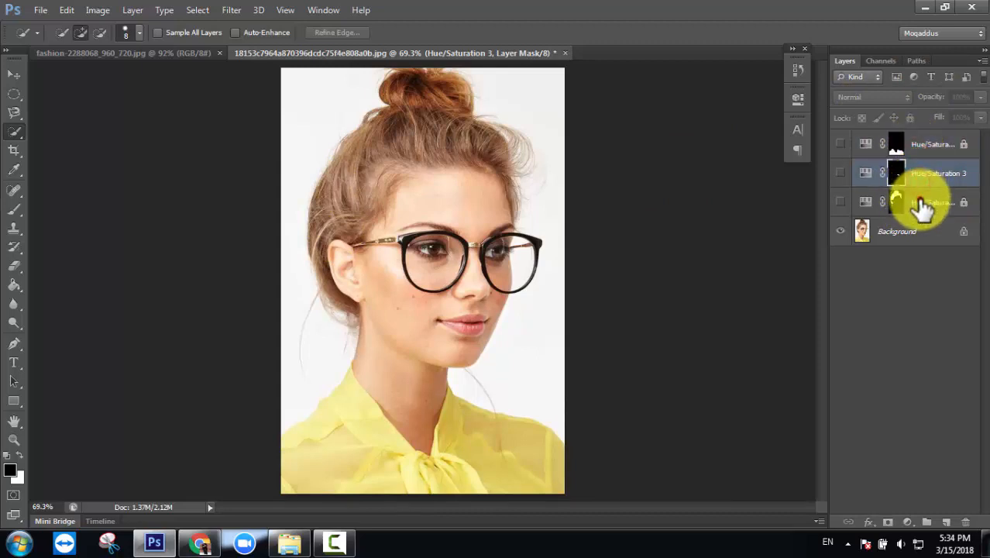
left_click(917, 199)
left_click(927, 147)
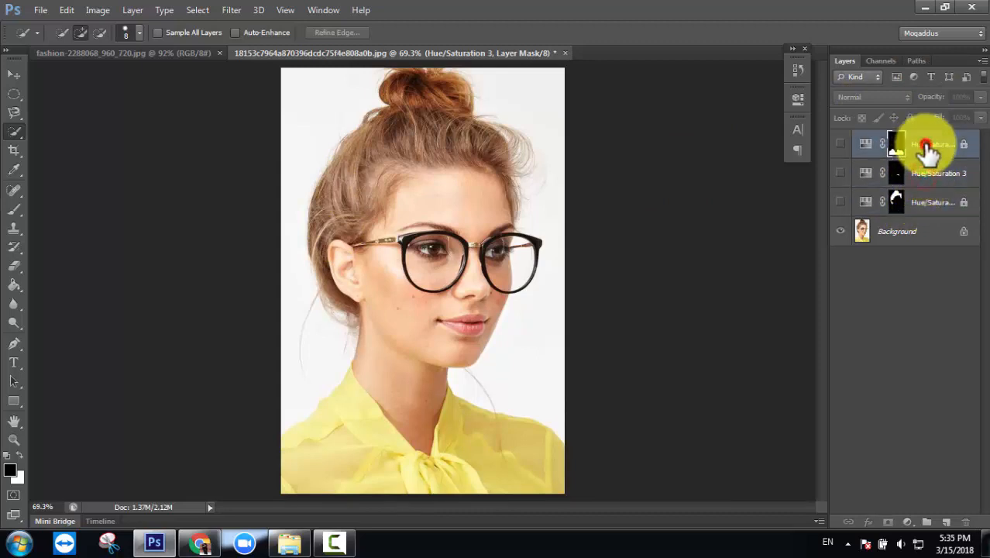
left_click(927, 203)
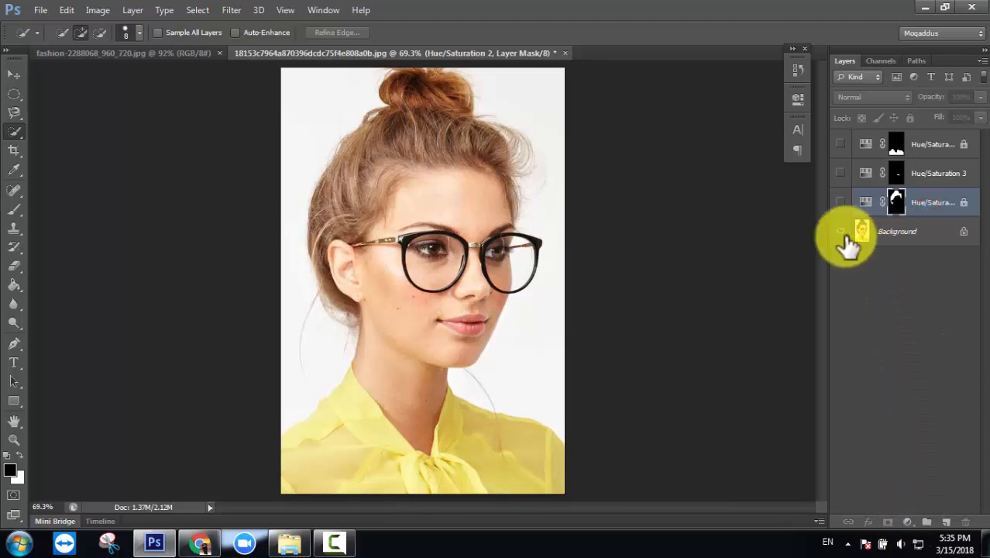
left_click(912, 208)
left_click(840, 202)
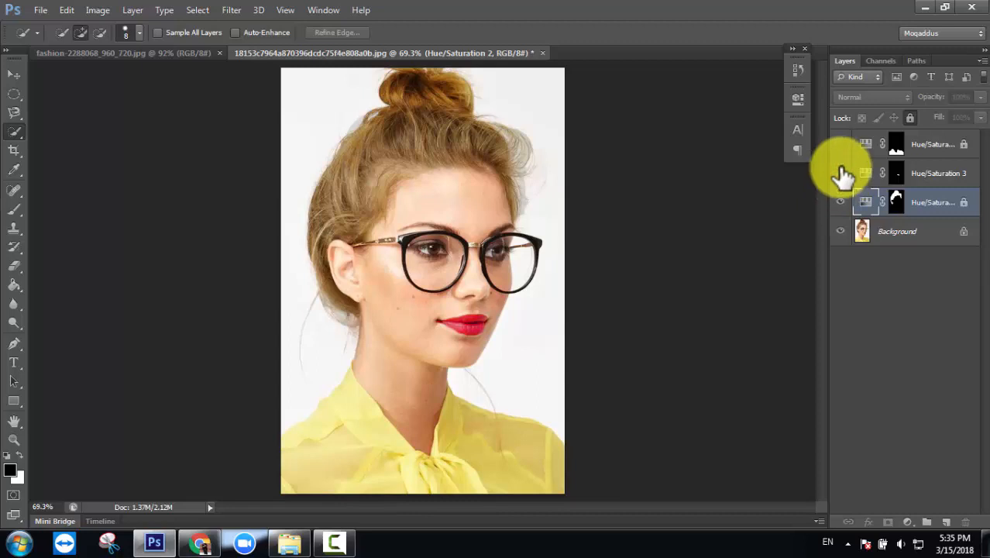
left_click(840, 146)
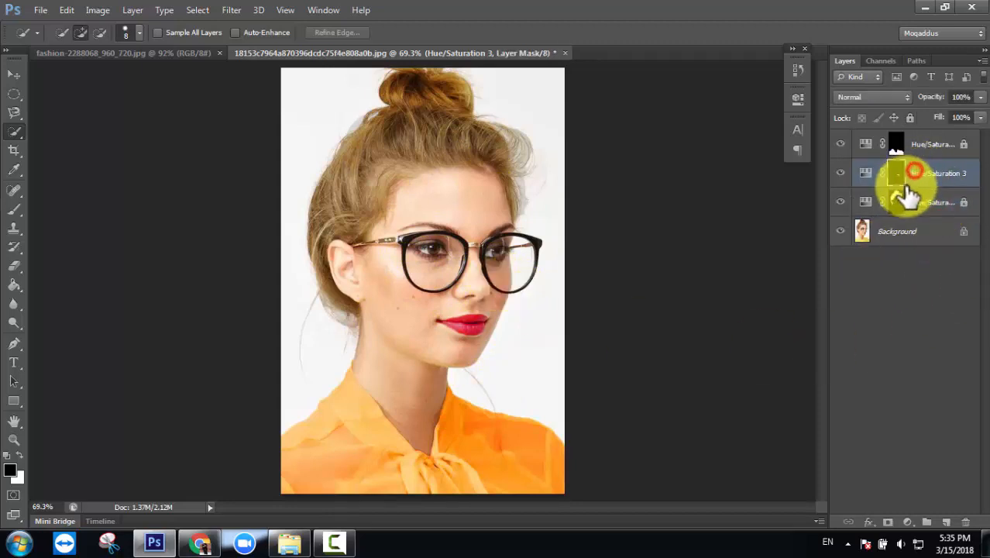
- Select the top layer's mask, zoom in on the face, then fit the photo on screen
left_click(925, 141)
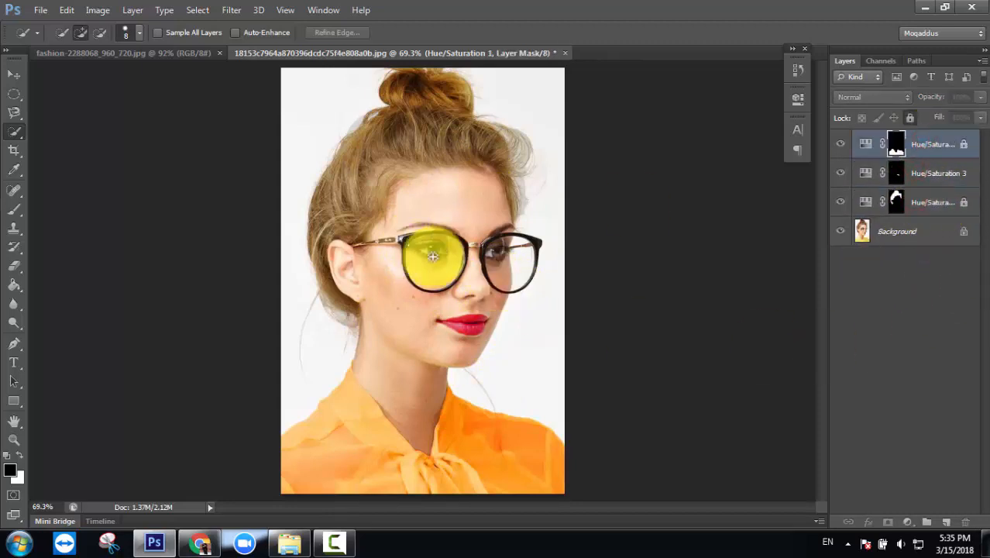
key("ctrl+plus")
key("ctrl+plus")
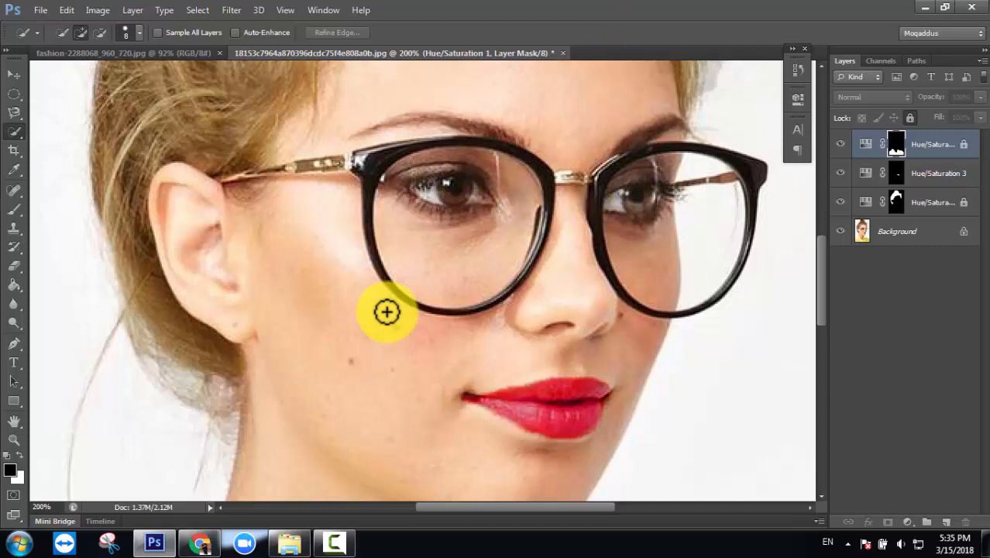
key("ctrl+0")
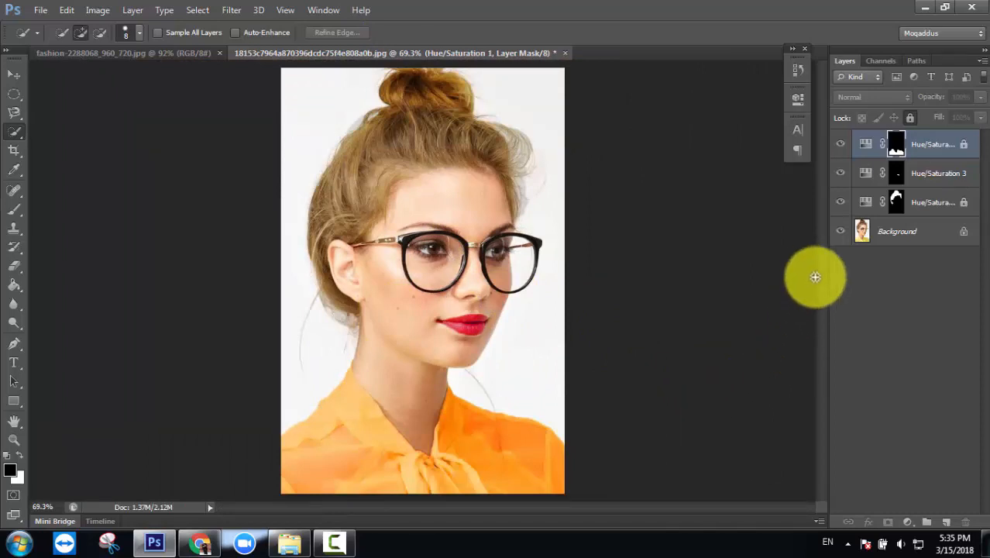
- Hide the hair, lip and shirt recolour layers and select the Background layer
left_click(840, 201)
left_click(841, 174)
left_click(841, 145)
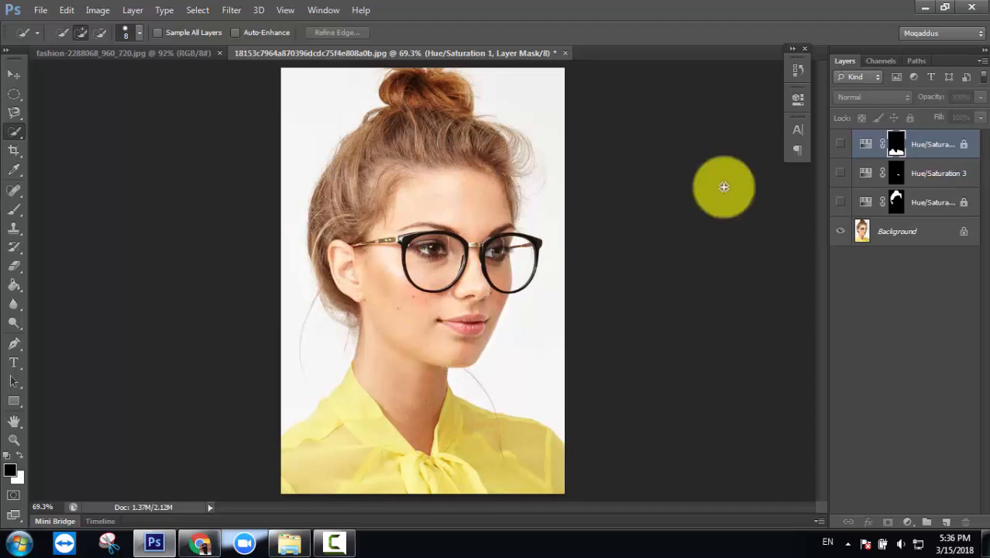
left_click(913, 235)
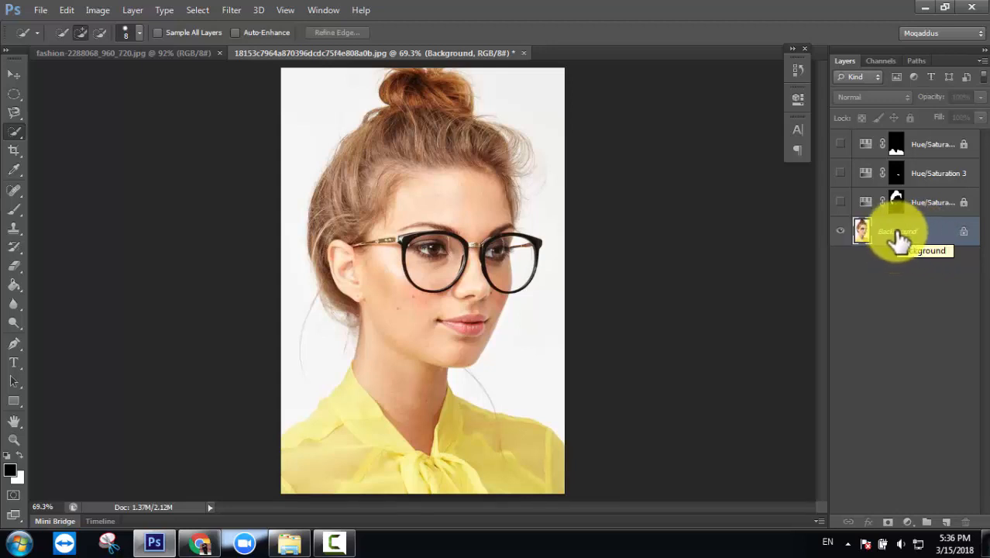
- Add Hue/Saturation 4 above Background with Hue +13, Saturation +29 and Lightness -17
left_click(908, 522)
left_click(901, 341)
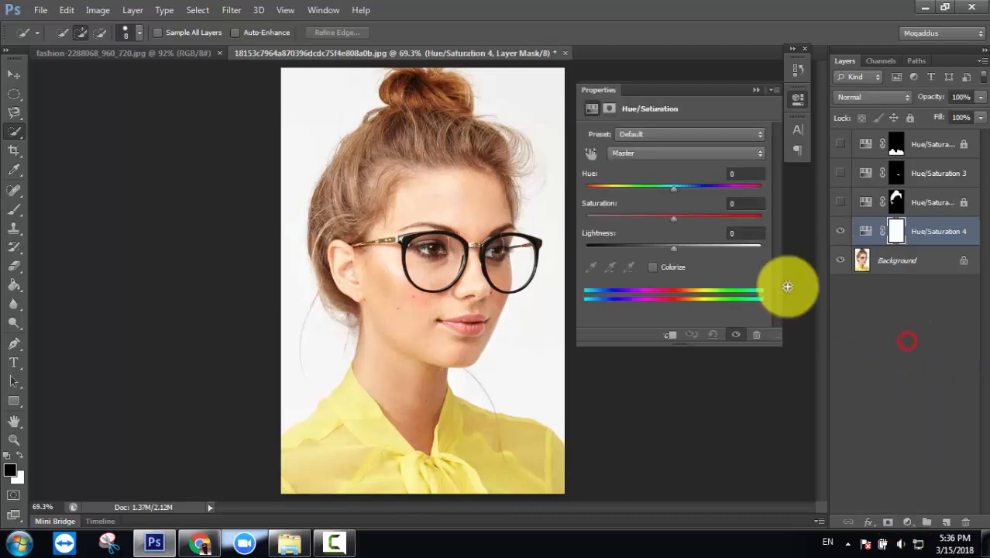
left_click_drag(676, 186, 716, 219)
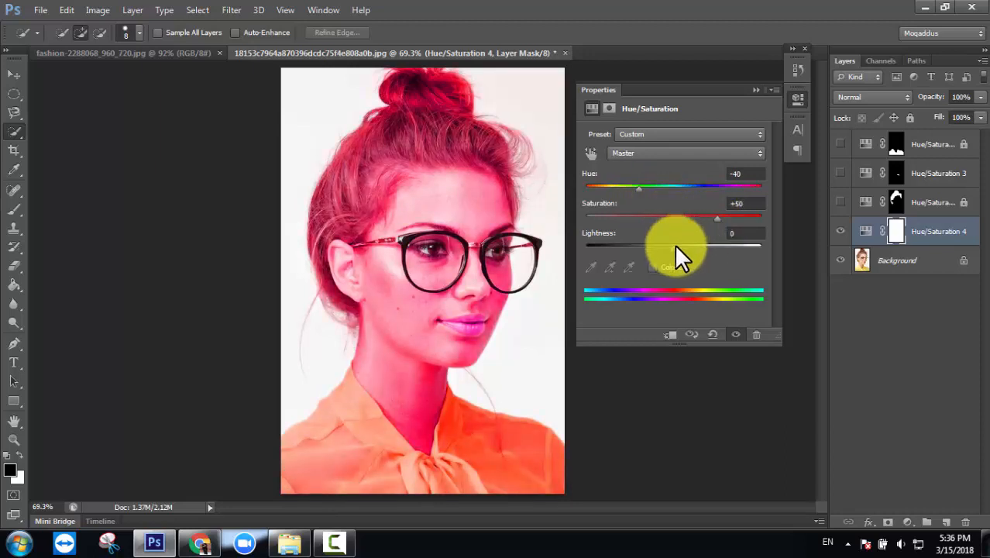
mouse_move(674, 245)
left_mouse_down()
mouse_move(693, 246)
mouse_move(657, 248)
left_mouse_up()
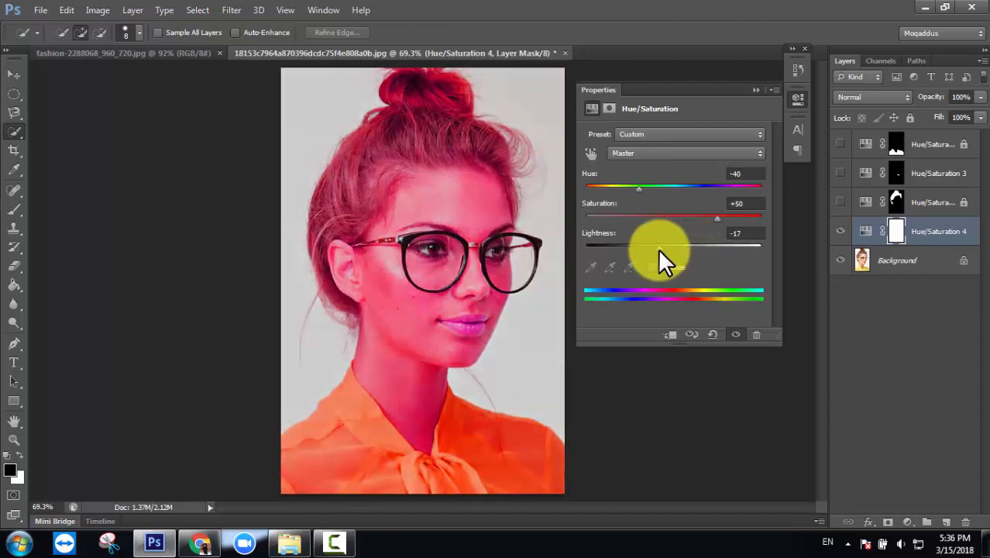
left_click_drag(711, 213, 677, 187)
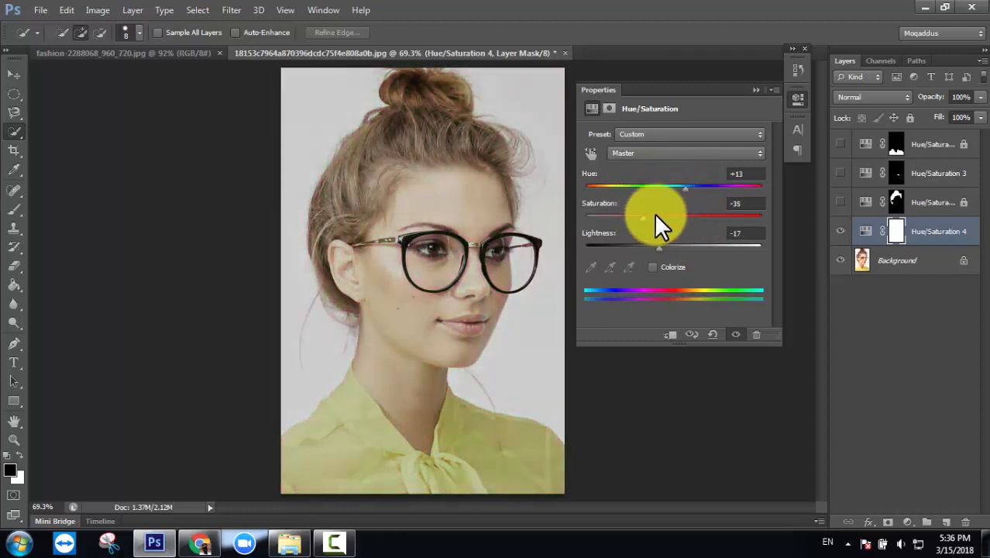
left_click_drag(654, 219, 697, 219)
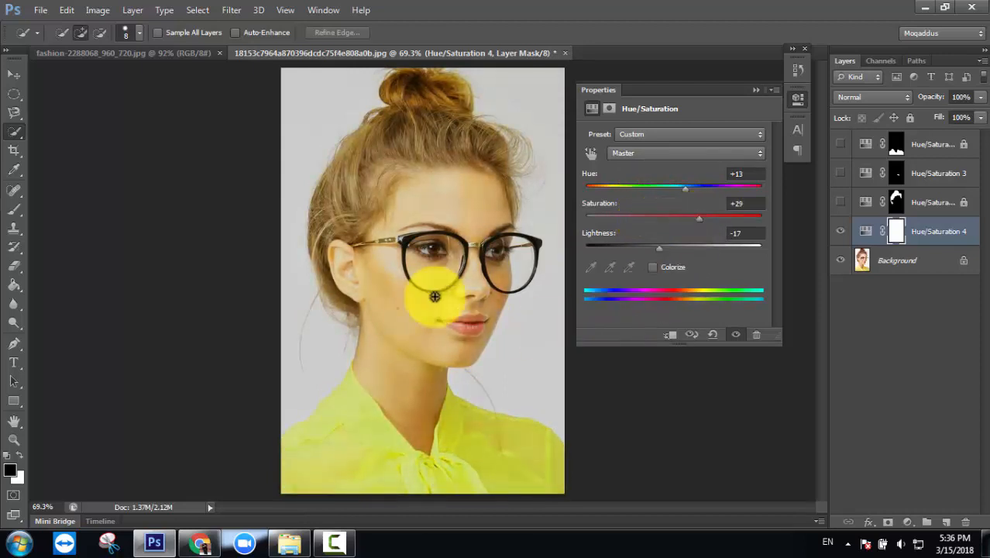
left_click(756, 90)
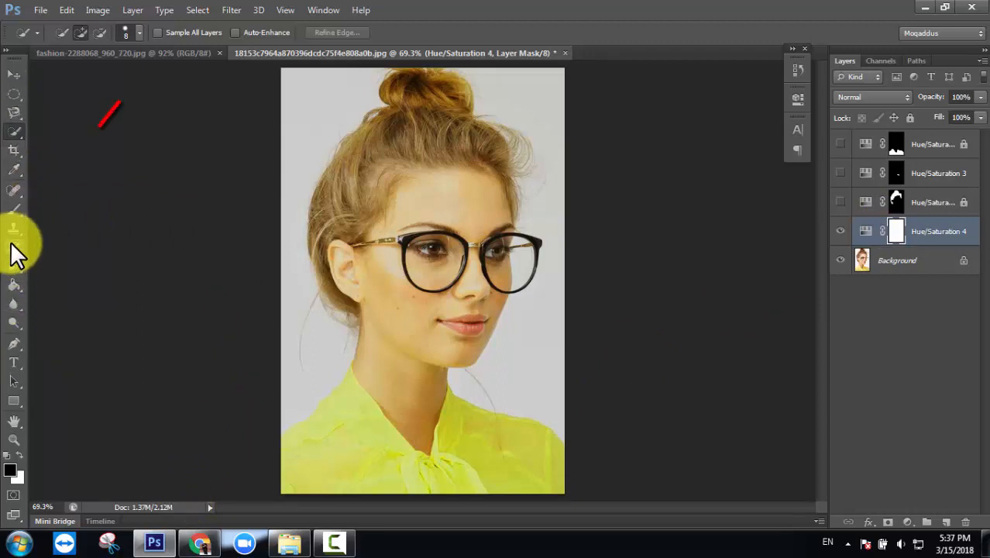
- Switch to the standard Brush Tool (B) from the brush tool flyout
left_click(14, 207)
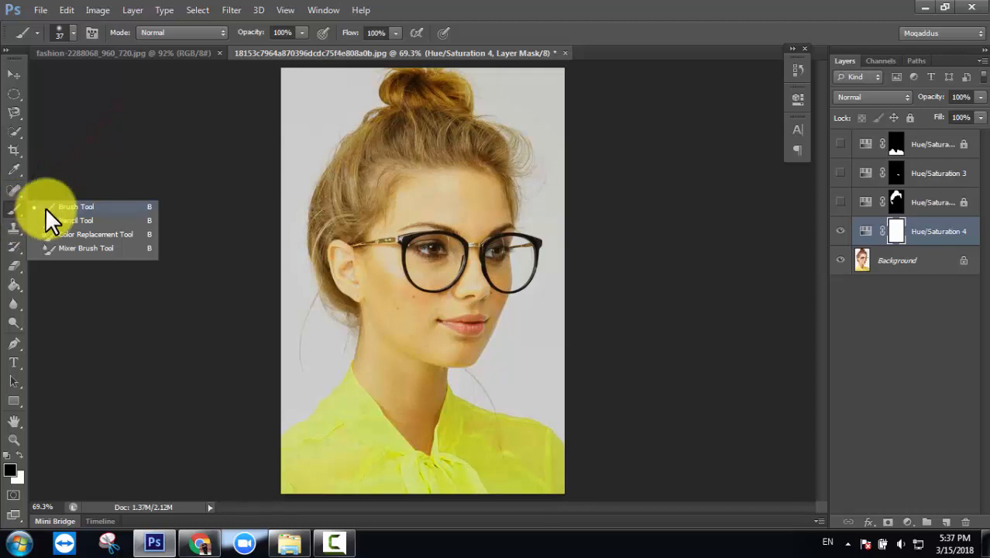
left_click(16, 204)
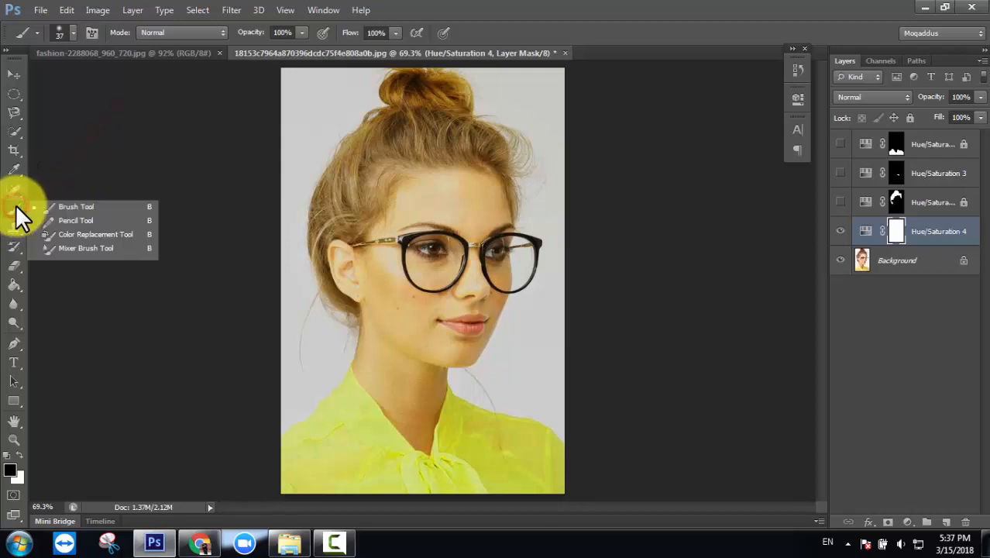
left_click(38, 205)
left_click(13, 201)
left_click(12, 201)
left_click(10, 206)
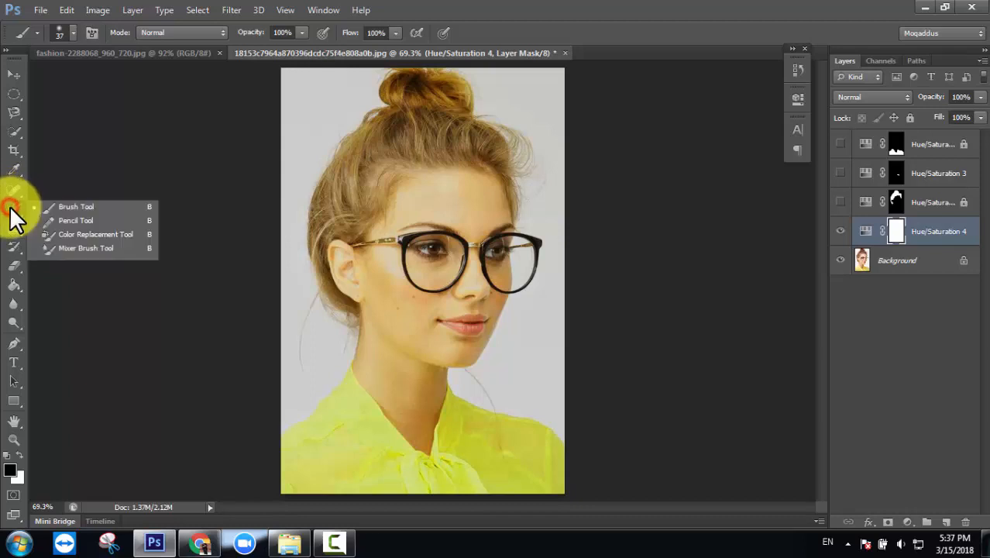
left_click(80, 206)
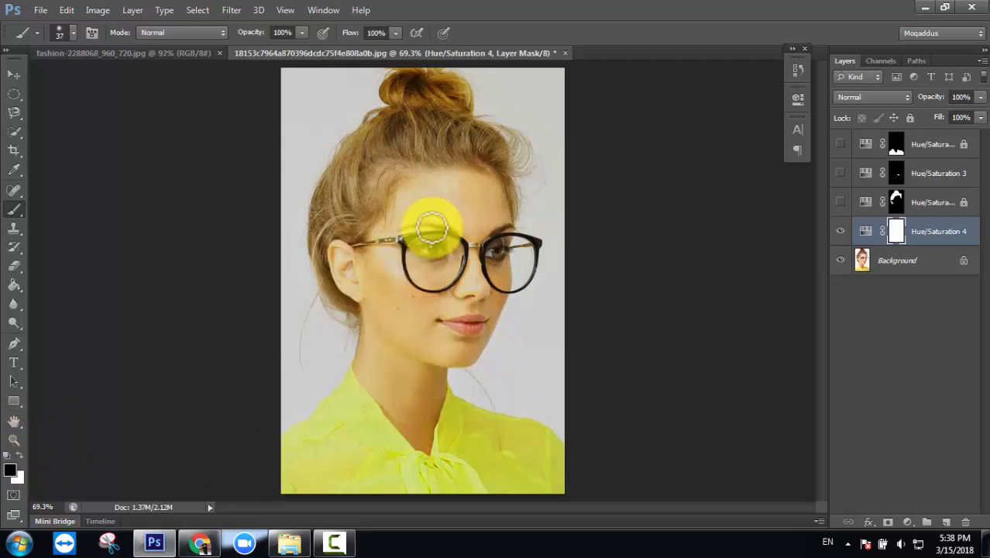
- At 100% zoom, paint black on the Hue/Saturation 4 mask over the face, hair and neck
key("ctrl+plus")
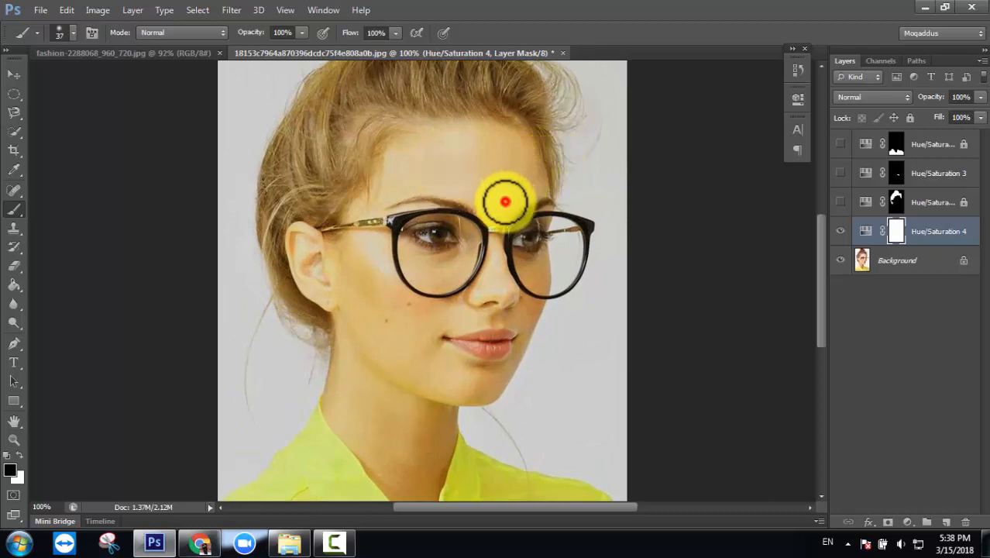
mouse_move(505, 202)
left_mouse_down()
mouse_move(538, 184)
mouse_move(521, 138)
mouse_move(473, 135)
mouse_move(507, 140)
mouse_move(475, 154)
mouse_move(530, 163)
mouse_move(477, 165)
mouse_move(496, 177)
mouse_move(502, 205)
mouse_move(472, 182)
mouse_move(433, 177)
mouse_move(474, 177)
mouse_move(446, 161)
mouse_move(472, 135)
mouse_move(446, 133)
mouse_move(388, 178)
mouse_move(470, 147)
mouse_move(398, 168)
mouse_move(497, 211)
mouse_move(520, 173)
mouse_move(428, 180)
mouse_move(357, 206)
mouse_move(385, 202)
mouse_move(332, 264)
mouse_move(327, 248)
mouse_move(372, 236)
mouse_move(324, 258)
mouse_move(300, 236)
mouse_move(304, 266)
mouse_move(327, 294)
mouse_move(336, 263)
mouse_move(344, 300)
mouse_move(355, 266)
mouse_move(349, 395)
mouse_move(337, 314)
mouse_move(350, 364)
mouse_move(337, 389)
mouse_move(346, 346)
mouse_move(332, 393)
mouse_move(355, 452)
mouse_move(391, 297)
mouse_move(375, 477)
mouse_move(401, 499)
mouse_move(409, 436)
mouse_move(396, 473)
mouse_move(418, 463)
mouse_move(353, 336)
mouse_move(380, 385)
mouse_move(365, 343)
mouse_move(337, 365)
mouse_move(336, 336)
mouse_move(332, 401)
mouse_move(419, 507)
mouse_move(444, 433)
mouse_move(433, 415)
mouse_move(412, 416)
mouse_move(428, 427)
mouse_move(411, 405)
mouse_move(432, 387)
mouse_move(383, 316)
mouse_move(442, 369)
mouse_move(413, 339)
mouse_move(471, 376)
mouse_move(453, 378)
mouse_move(462, 408)
mouse_move(449, 438)
mouse_move(437, 386)
mouse_move(468, 398)
mouse_move(512, 369)
mouse_move(526, 323)
mouse_move(503, 316)
mouse_move(435, 330)
mouse_move(471, 295)
mouse_move(413, 321)
mouse_move(399, 288)
mouse_move(428, 273)
mouse_move(443, 293)
mouse_move(475, 243)
mouse_move(415, 259)
mouse_move(479, 292)
mouse_move(471, 234)
mouse_move(513, 296)
mouse_move(502, 298)
mouse_move(523, 318)
mouse_move(510, 248)
mouse_move(543, 314)
mouse_move(537, 256)
mouse_move(523, 319)
mouse_move(503, 266)
mouse_move(498, 193)
mouse_move(511, 247)
mouse_move(521, 194)
mouse_move(550, 223)
mouse_move(512, 285)
mouse_move(471, 248)
mouse_move(451, 210)
mouse_move(397, 199)
mouse_move(407, 207)
mouse_move(383, 342)
mouse_move(457, 392)
mouse_move(521, 342)
mouse_move(495, 392)
mouse_move(444, 431)
mouse_move(422, 494)
mouse_move(383, 471)
mouse_move(331, 396)
mouse_move(332, 348)
mouse_move(433, 365)
left_mouse_up()
mouse_move(360, 546)
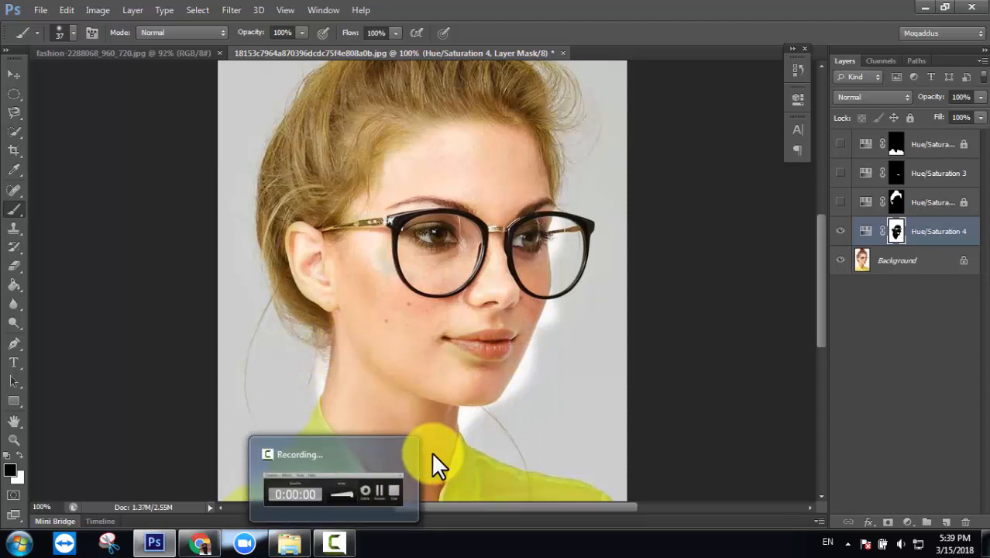
key("ctrl+minus")
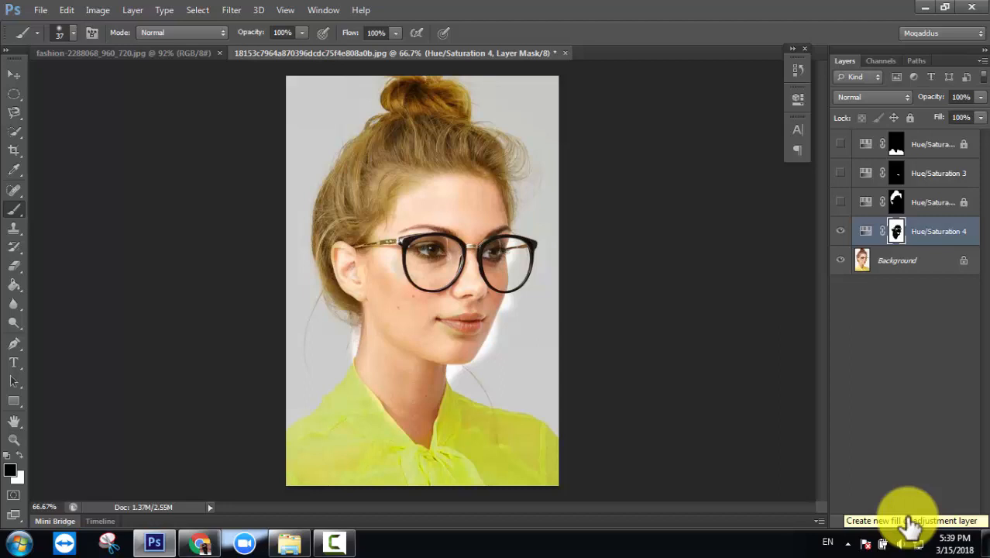
- Set a near-white foreground colour and repaint the mask's over-erased halo beside the jaw
left_click(21, 453)
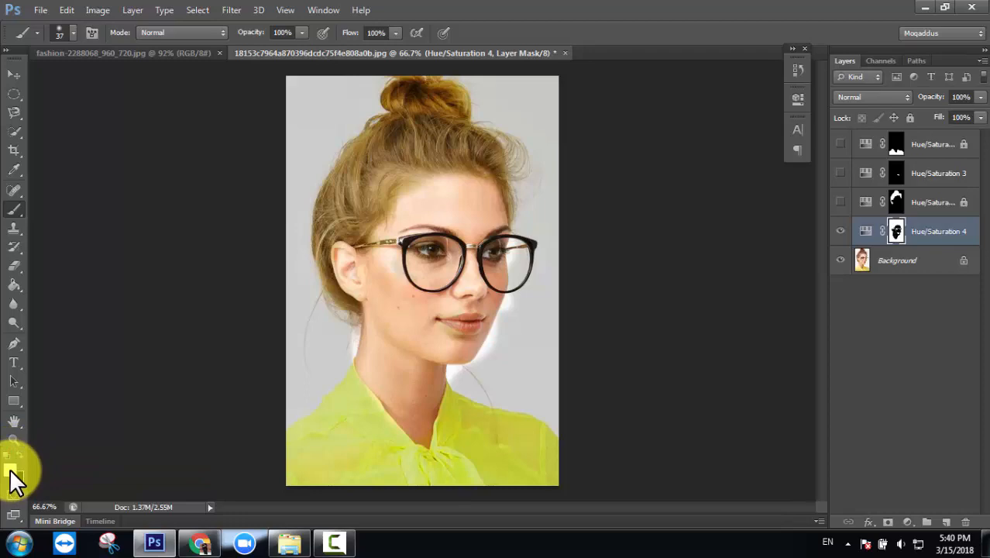
left_click(9, 467)
left_click_drag(610, 183, 588, 124)
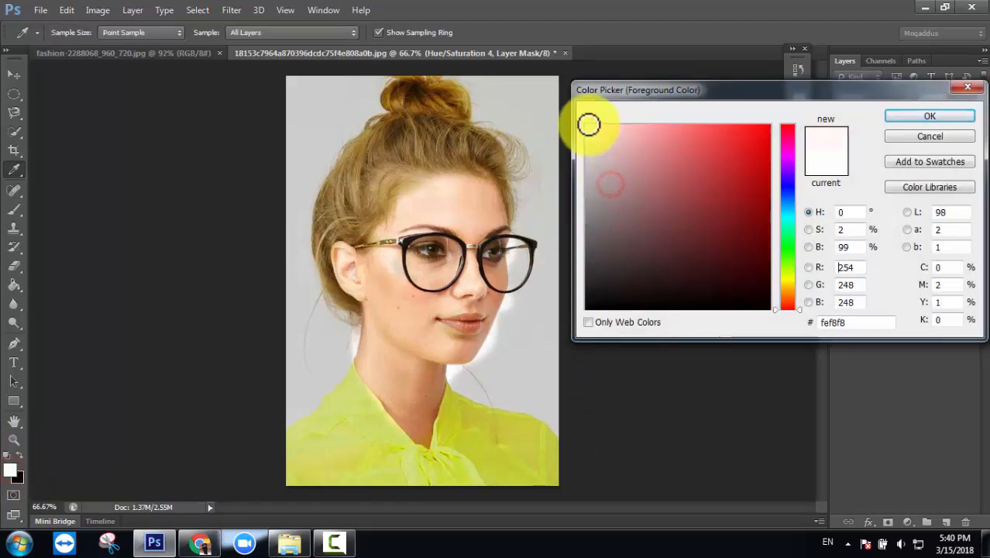
left_click(890, 116)
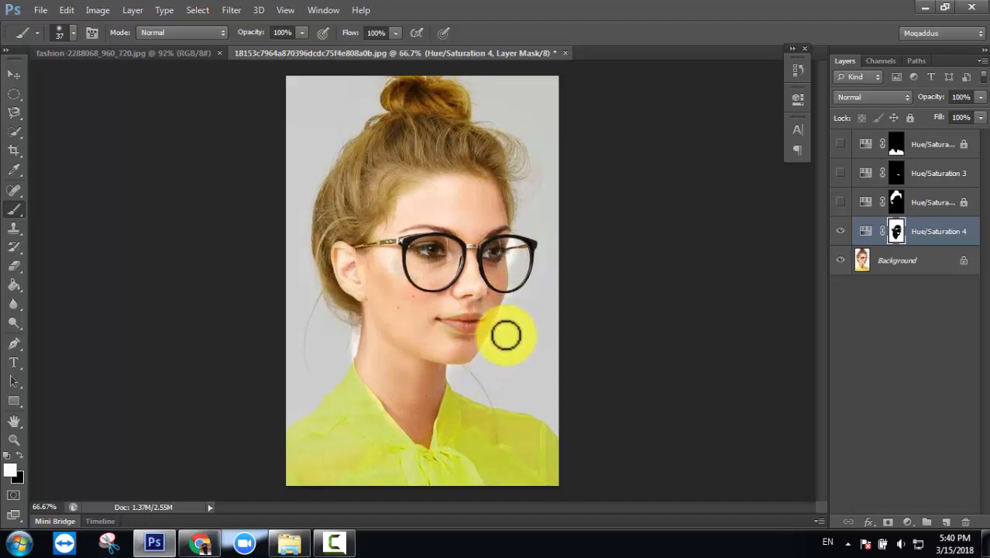
left_click_drag(516, 264, 514, 253)
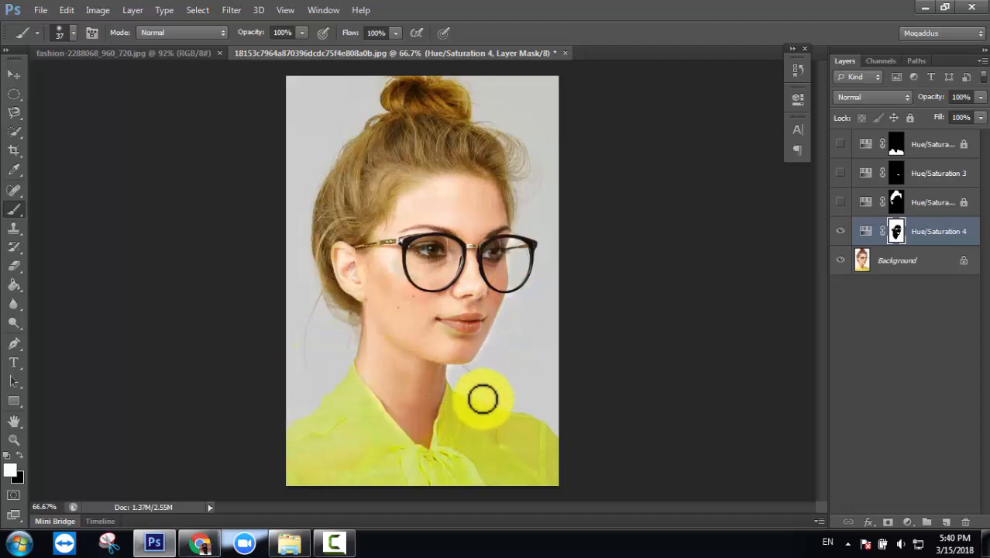
left_click(512, 250)
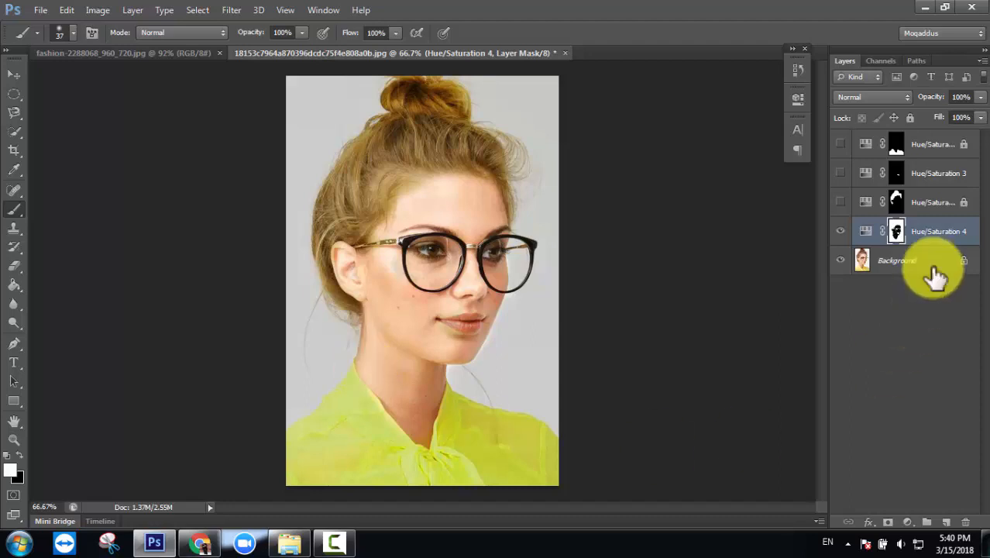
left_click(841, 231)
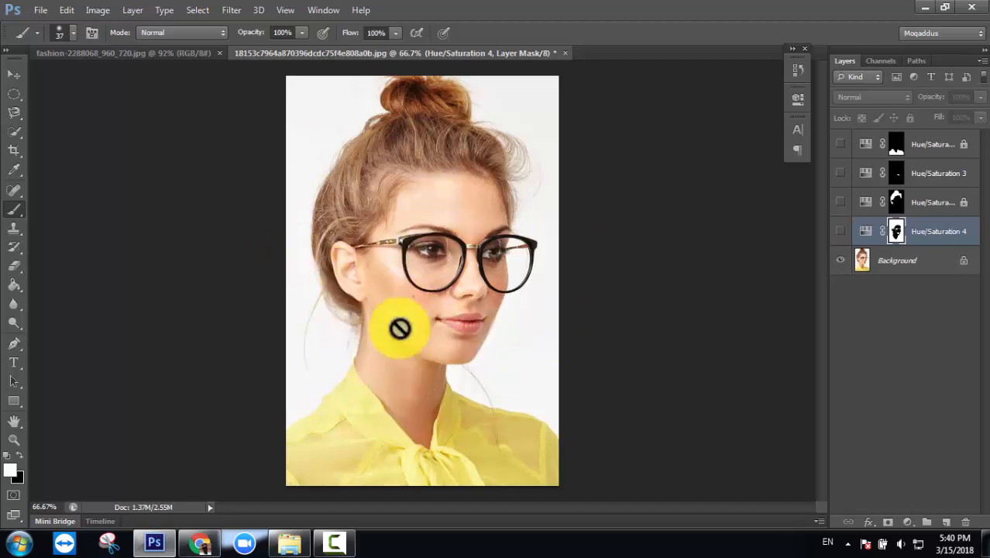
left_click(841, 231)
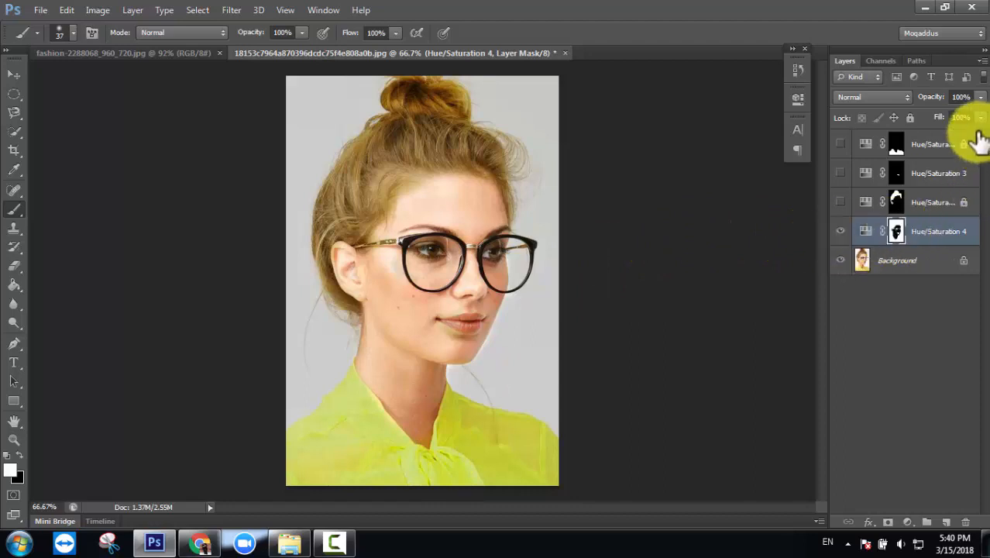
right_click(951, 230)
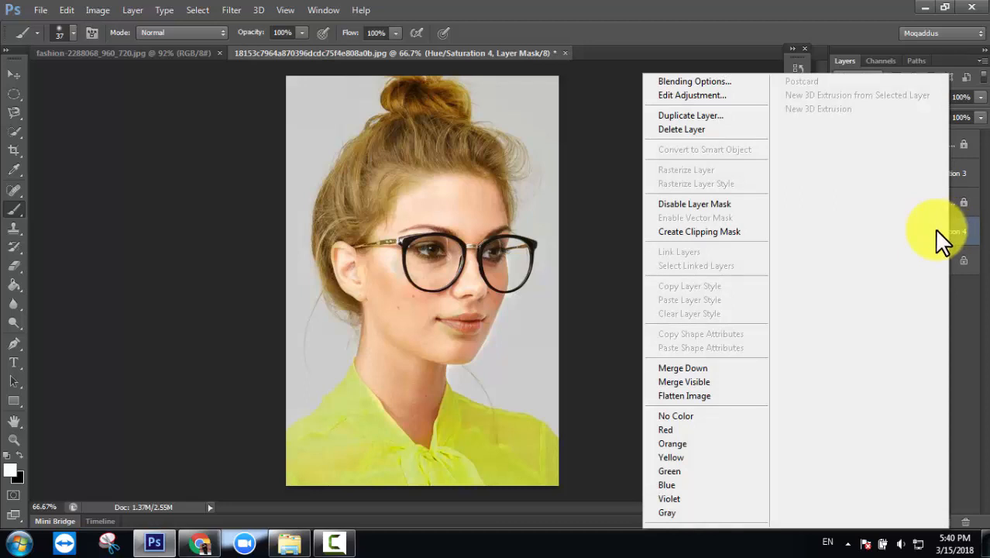
left_click(966, 372)
left_click(965, 364)
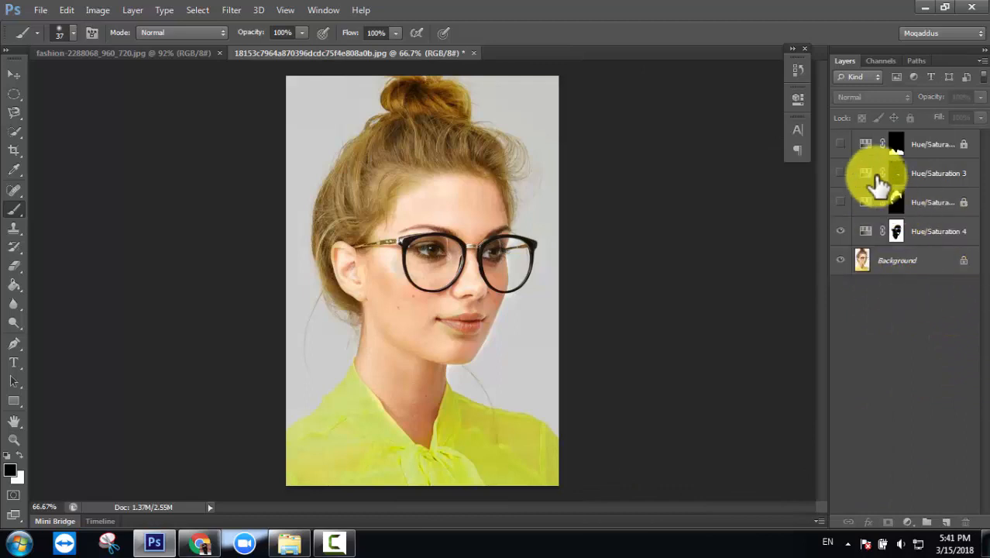
- Make white the painting colour again and switch the Layers panel to Large Thumbnails
right_click(872, 239)
left_click(907, 303)
key("x")
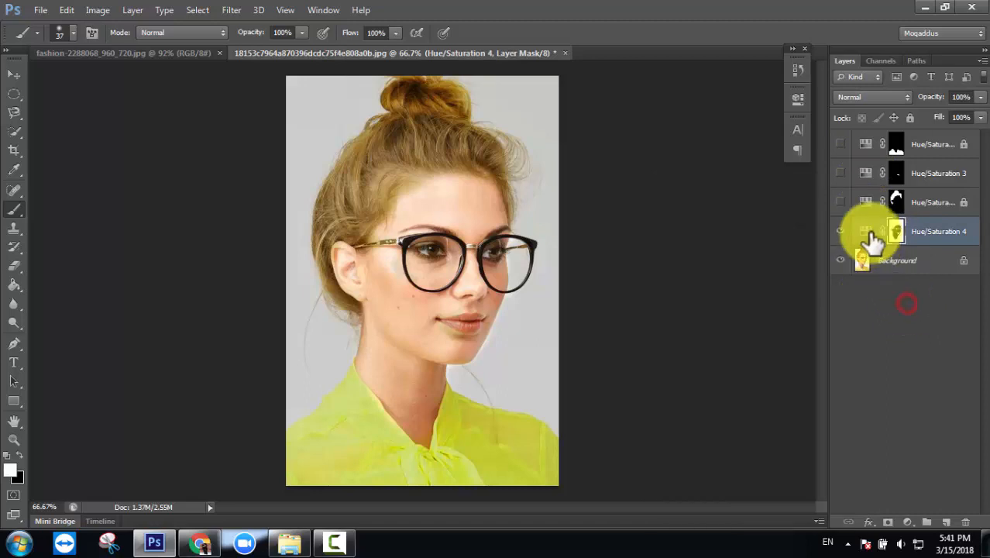
right_click(866, 241)
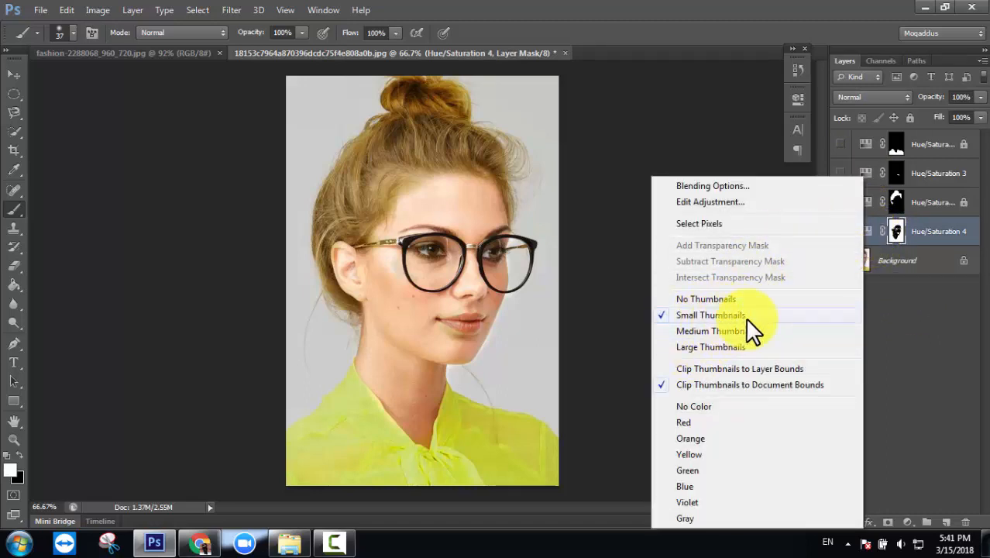
left_click(689, 347)
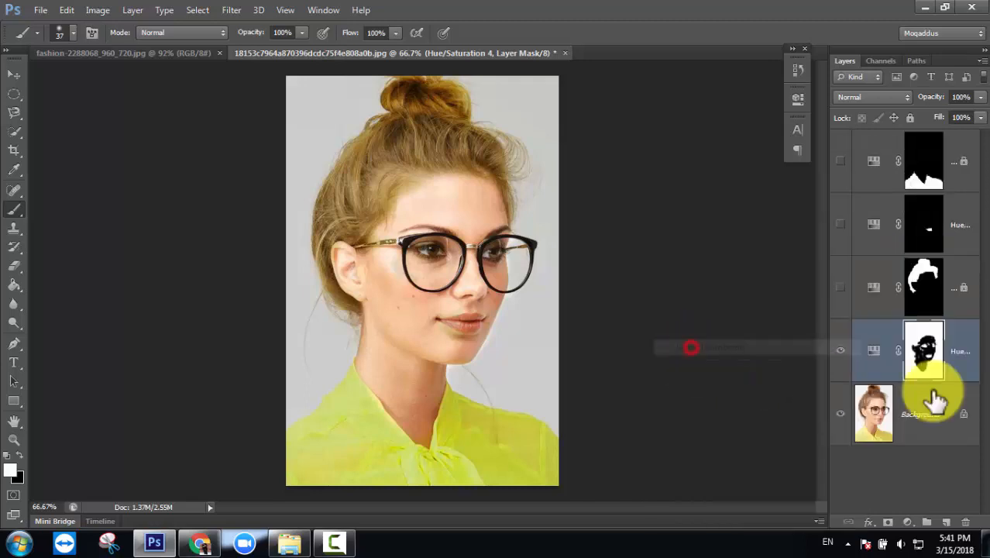
- Hide Hue/Saturation 4 and show Hue/Saturation 1, turning the blouse orange
left_click(919, 184)
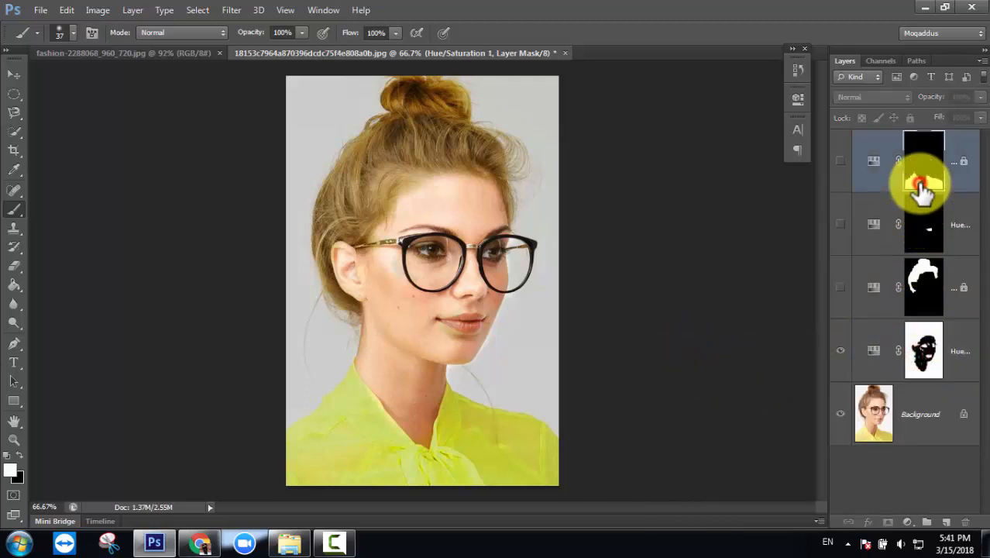
left_click(925, 226)
left_click(927, 275)
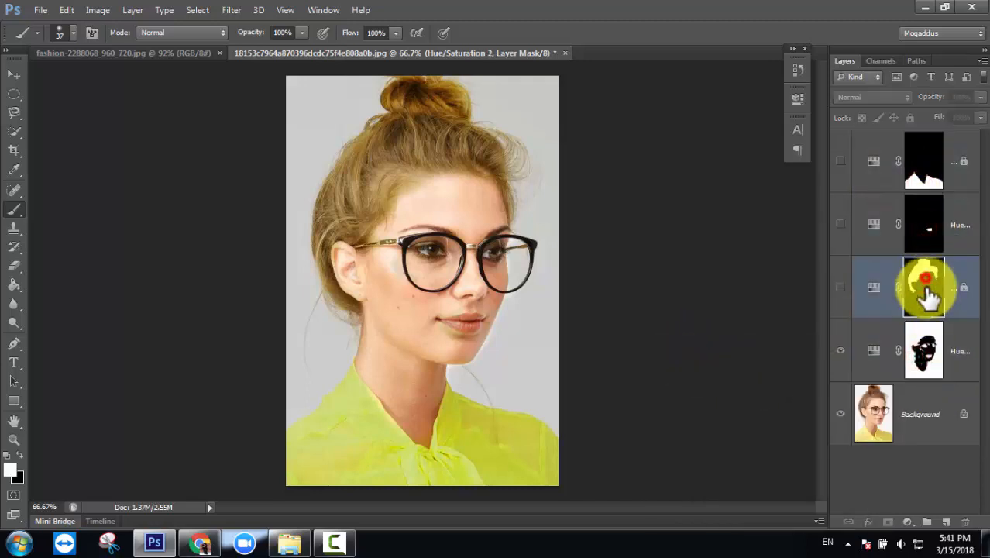
left_click(924, 350)
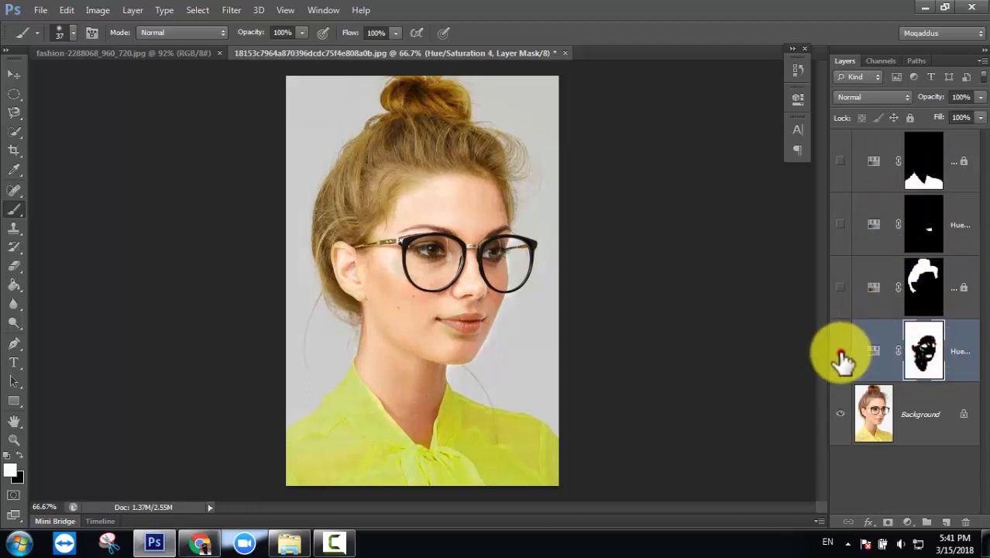
left_click(840, 353)
left_click(839, 160)
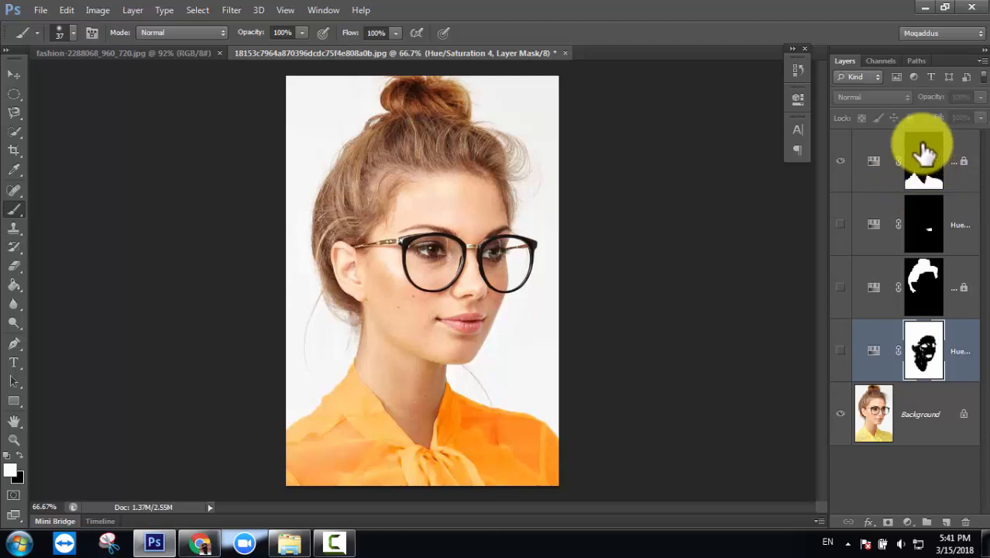
left_click_drag(924, 152, 931, 190)
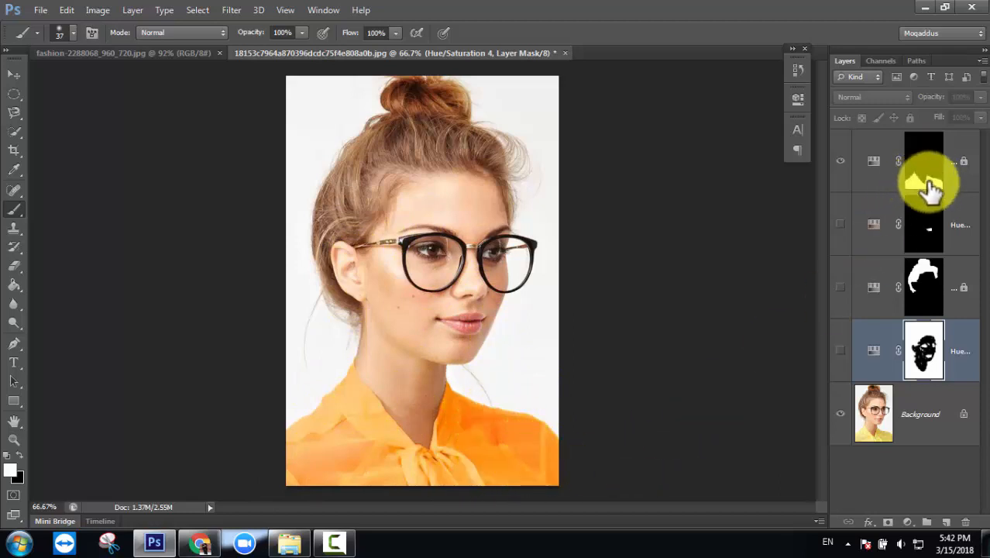
- Toggle the shirt, lip and hair recolour layers on and off to compare, leaving them hidden
left_click(840, 161)
left_click(840, 225)
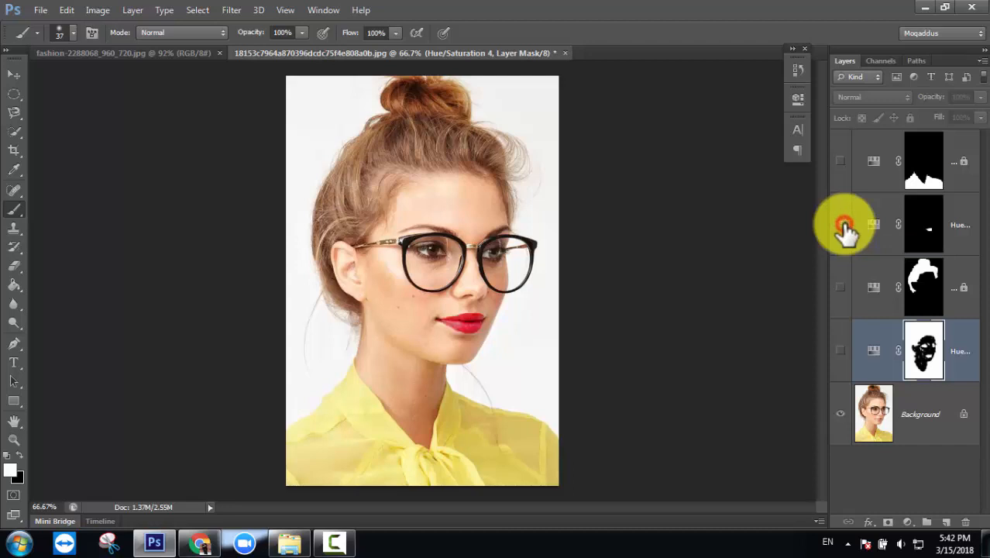
left_click(840, 161)
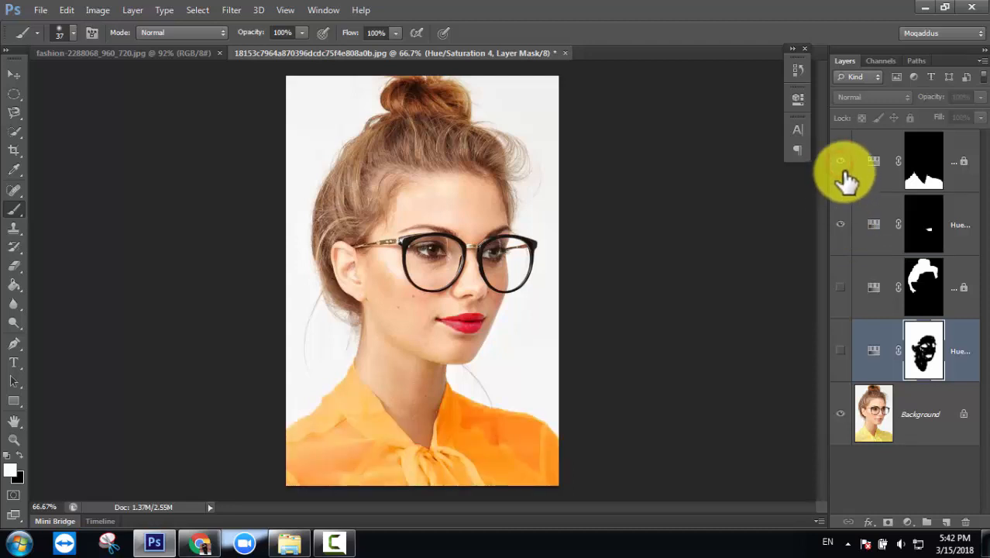
left_click(842, 162)
left_click(841, 222)
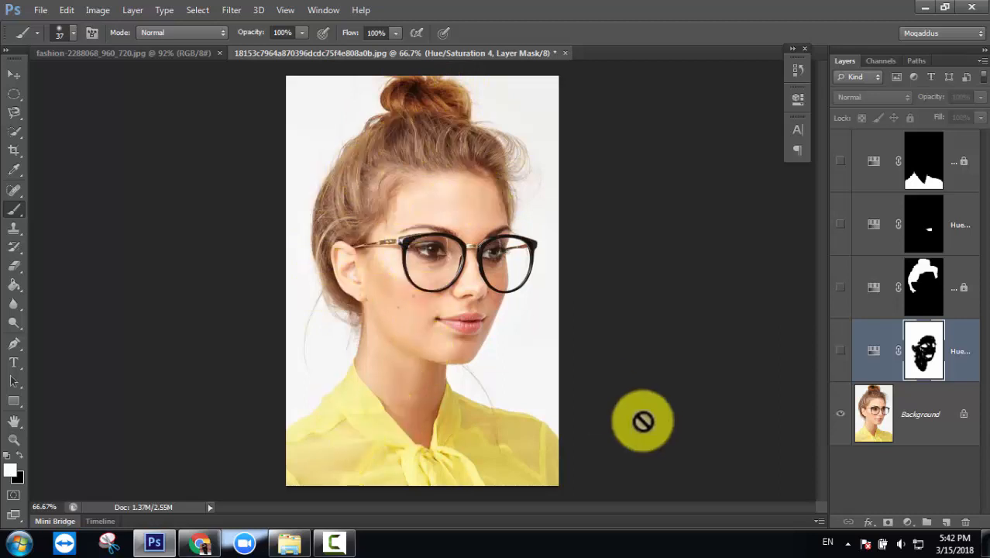
left_click(842, 288)
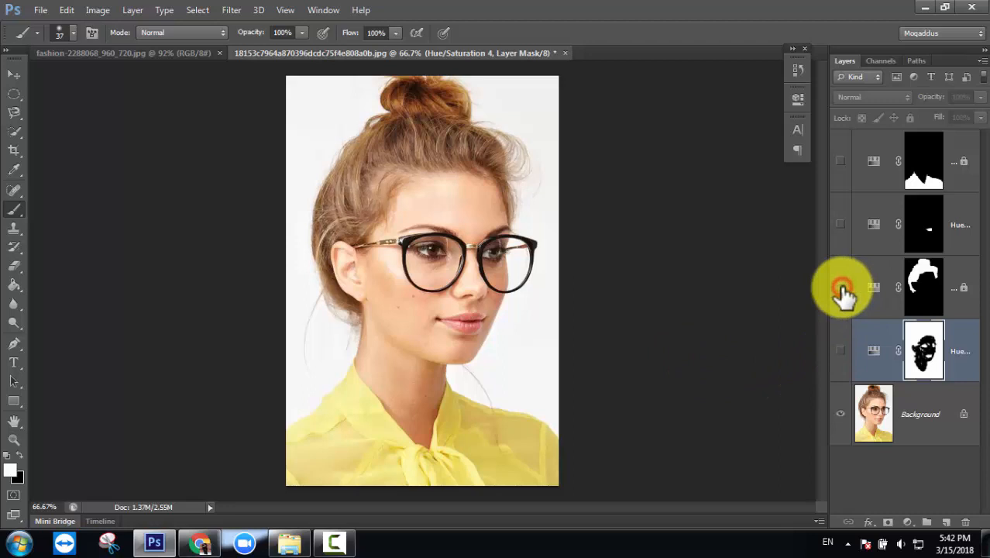
left_click(841, 290)
left_click(841, 288)
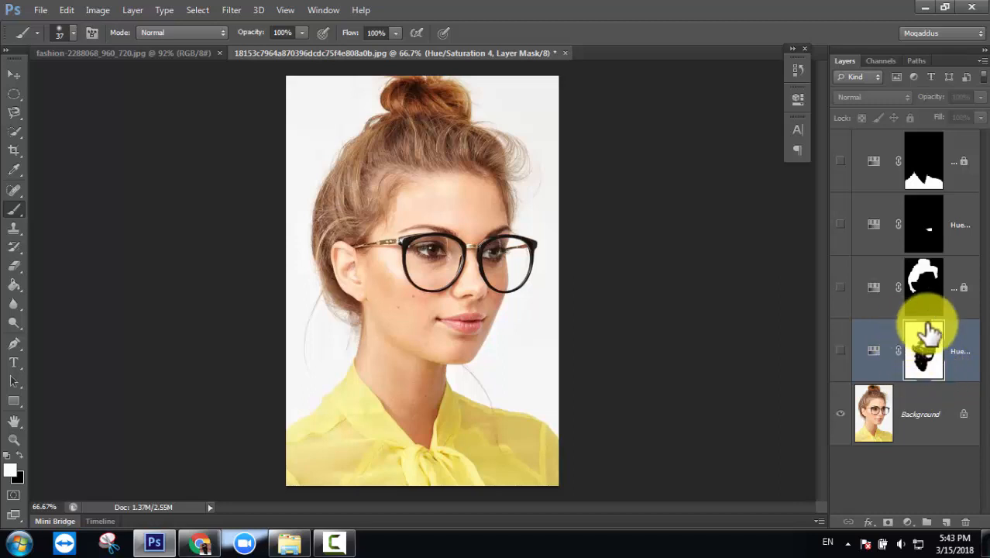
- Show Hue/Saturation 4, set a 49 px brush, and paint the olive tint off the jaw and neck
left_click(841, 351)
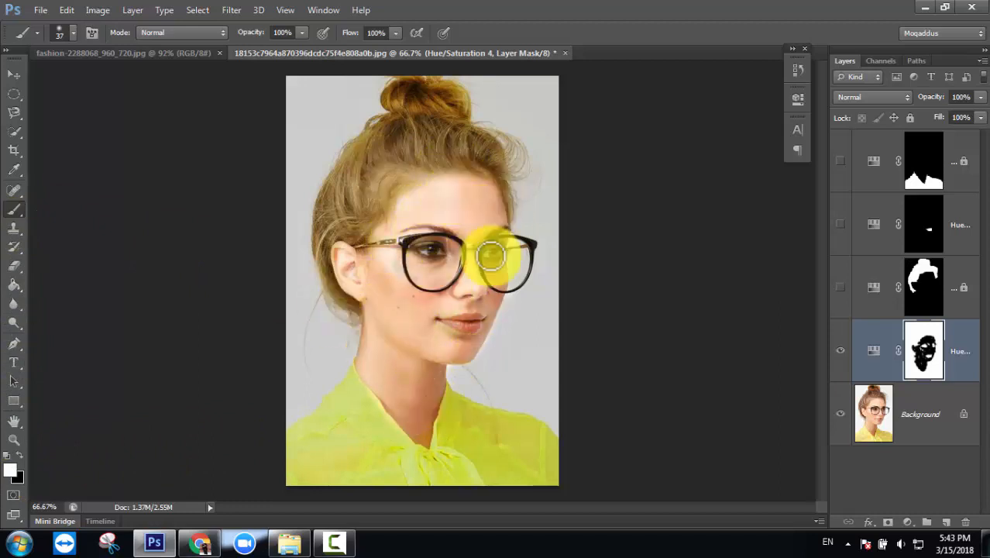
right_click(400, 324)
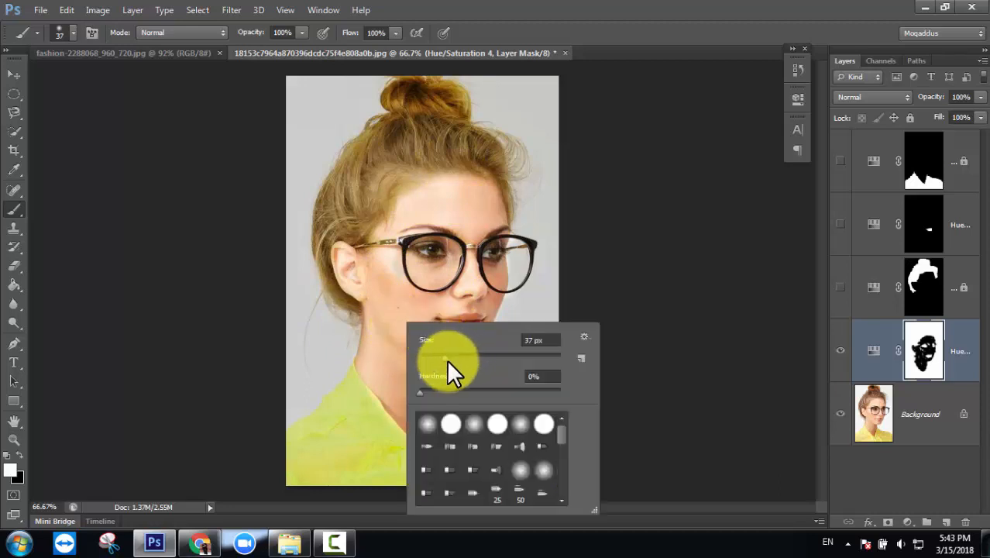
left_click_drag(446, 358, 486, 357)
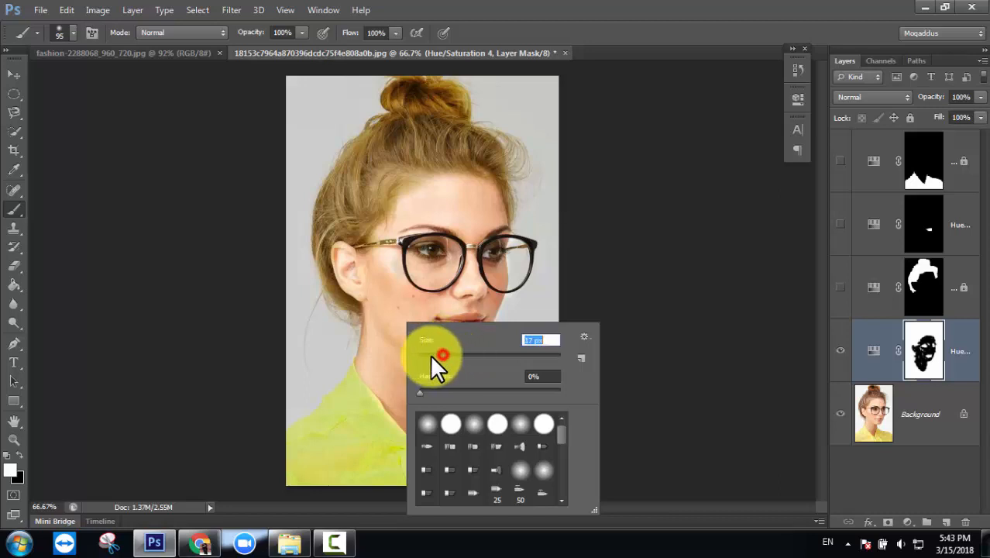
left_click_drag(432, 359, 429, 357)
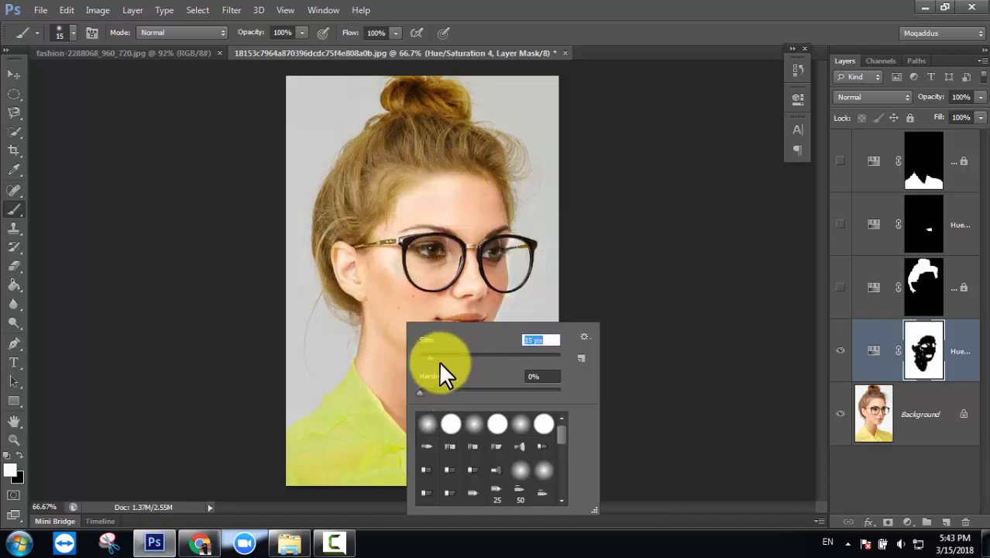
left_click_drag(433, 356, 454, 357)
left_click(400, 307)
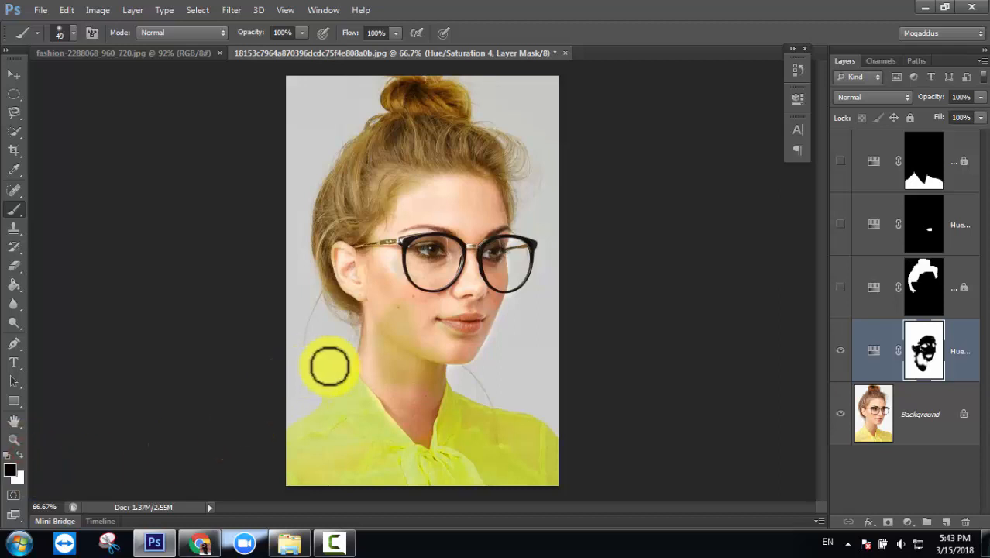
mouse_move(387, 328)
left_mouse_down()
mouse_move(397, 313)
mouse_move(391, 341)
left_mouse_up()
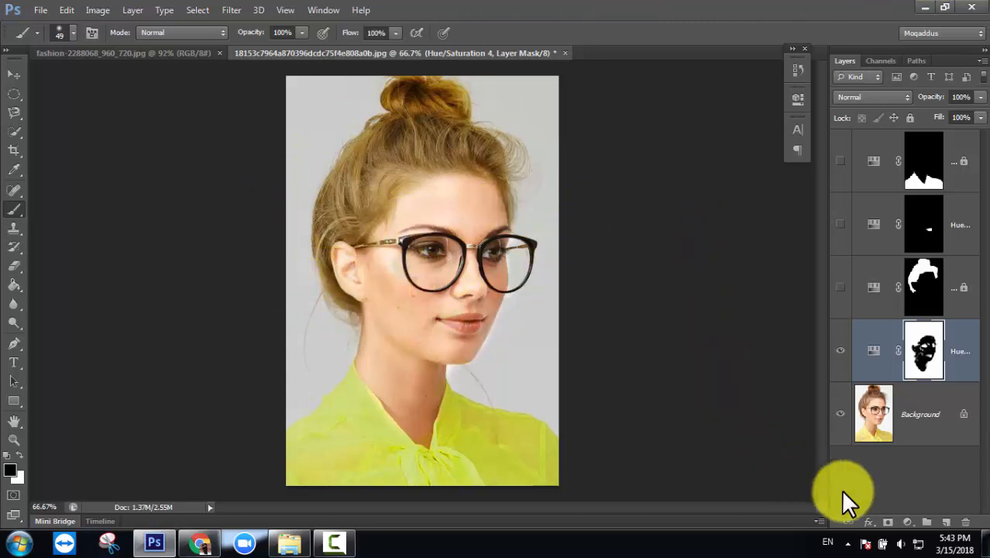
- Add a new Hue/Saturation 5 adjustment layer
left_click(905, 523)
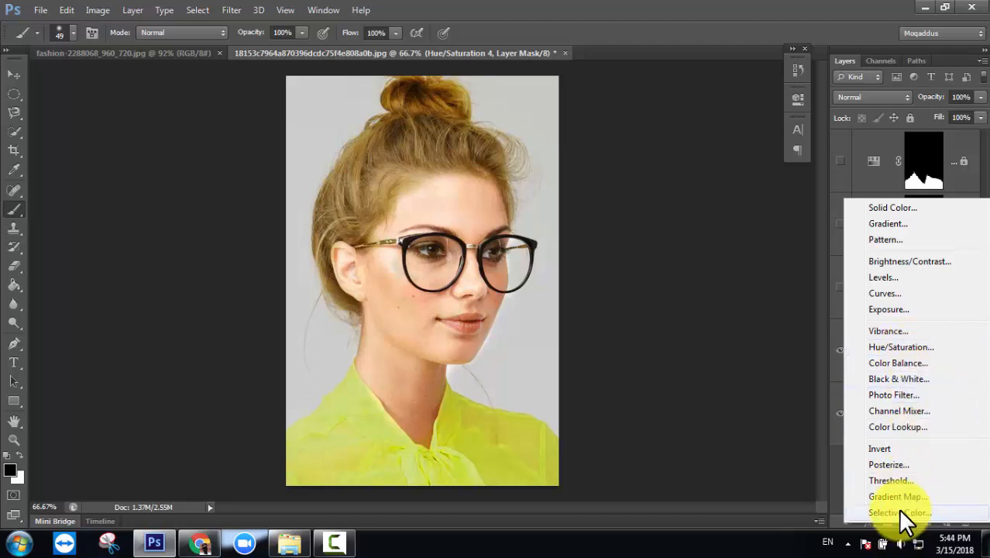
left_click(898, 346)
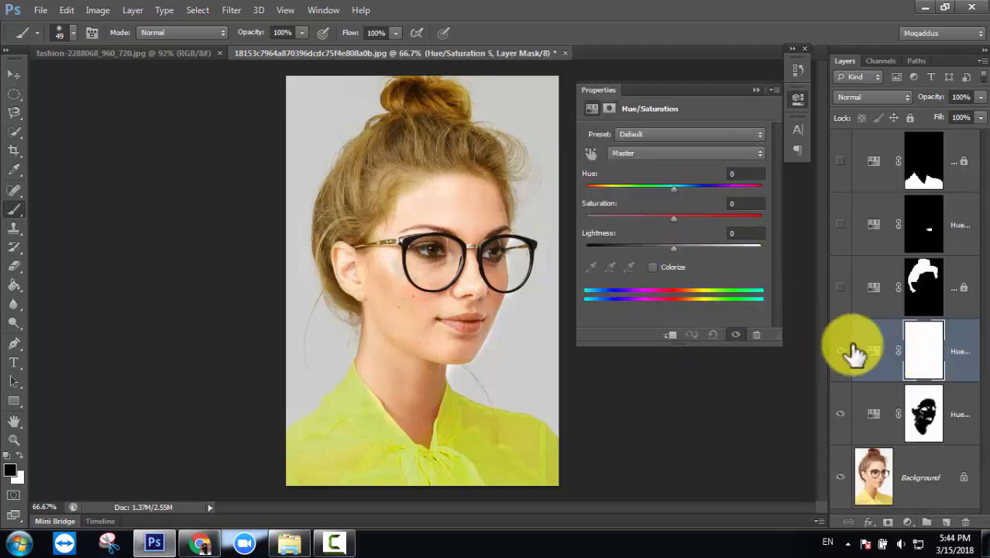
left_click(755, 87)
- Hide Hue/Saturation 5 and 4, and add Hue/Saturation 6 directly above Background
left_click(926, 476)
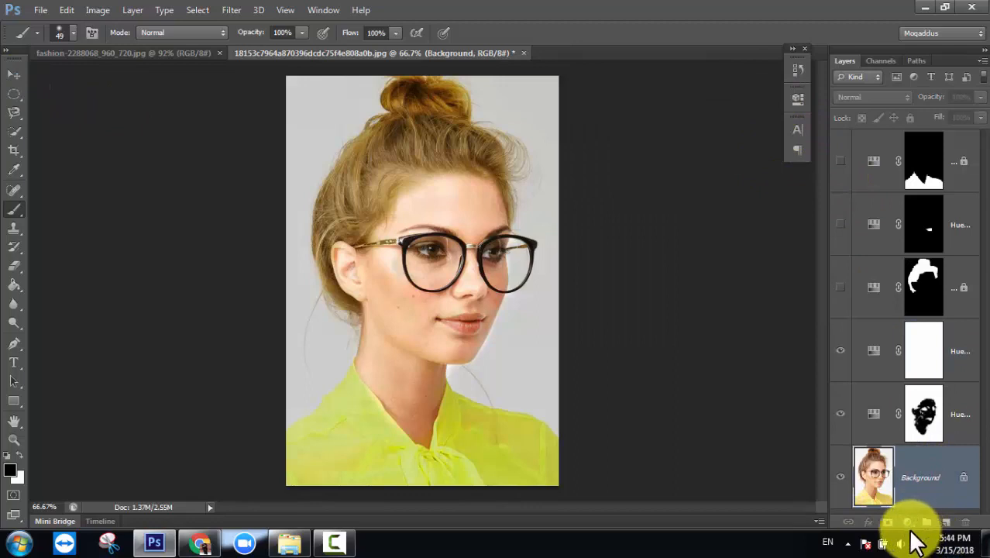
left_click(840, 414)
left_click(839, 351)
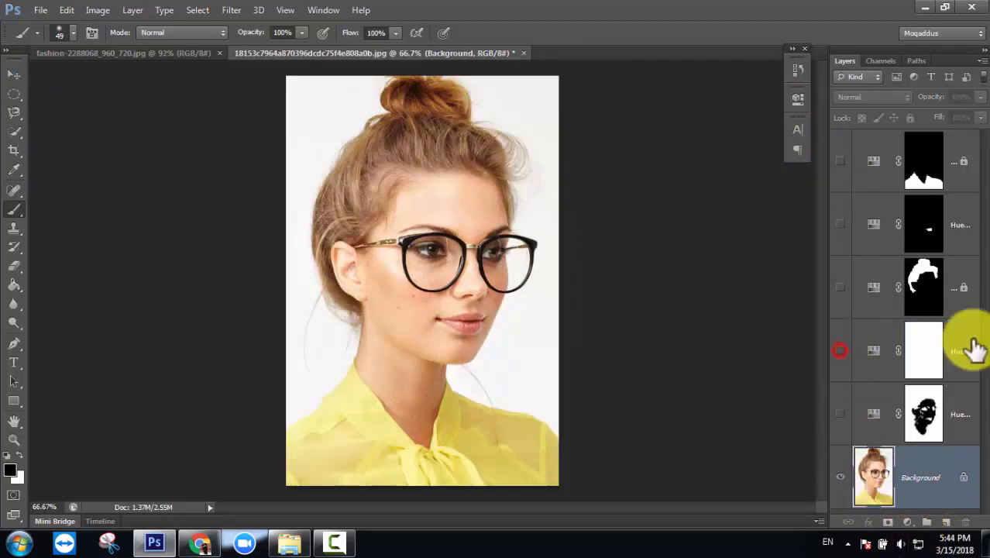
left_click(907, 521)
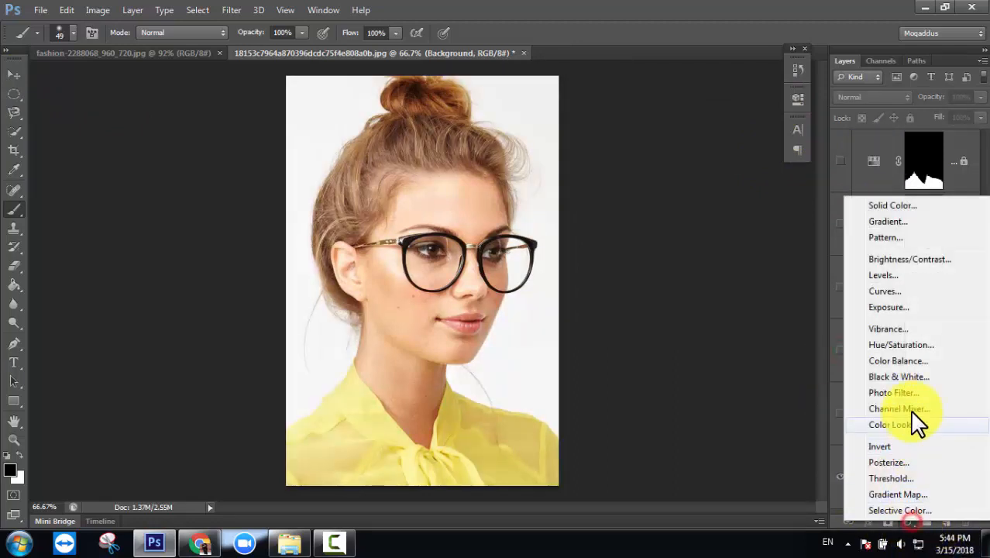
left_click(897, 346)
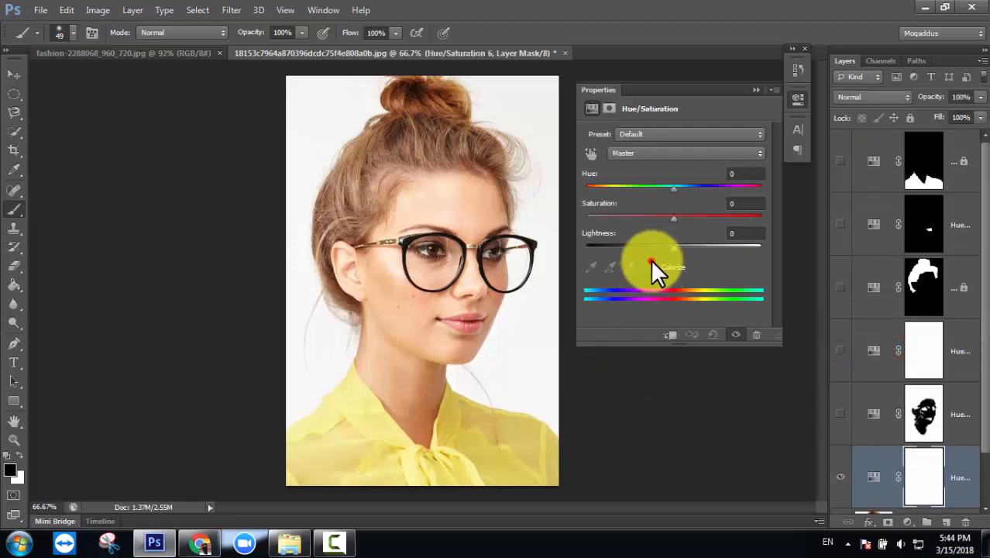
- Colorize Hue/Saturation 6 with Hue 187, Saturation 70 and Lightness -28 for a cyan tint
left_click(653, 264)
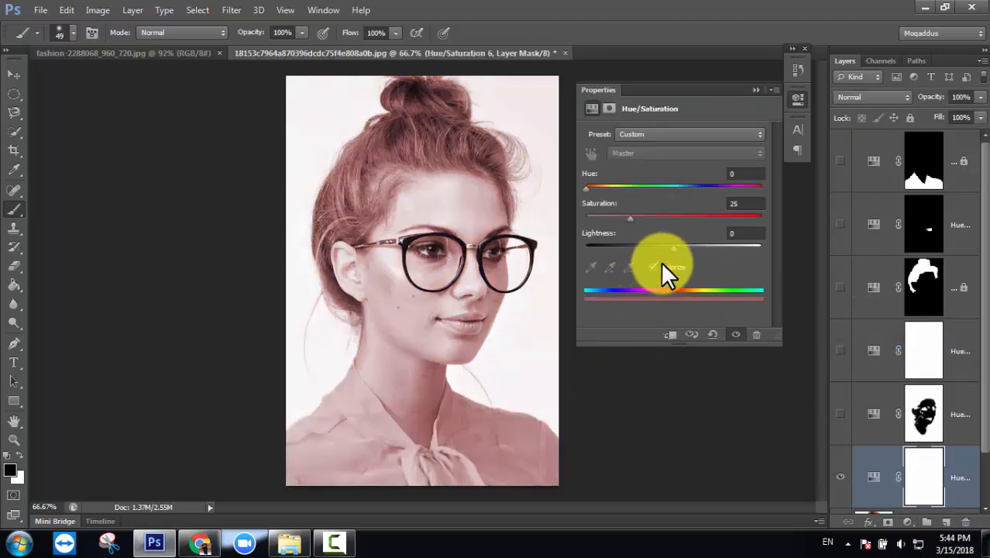
left_click_drag(648, 217, 686, 217)
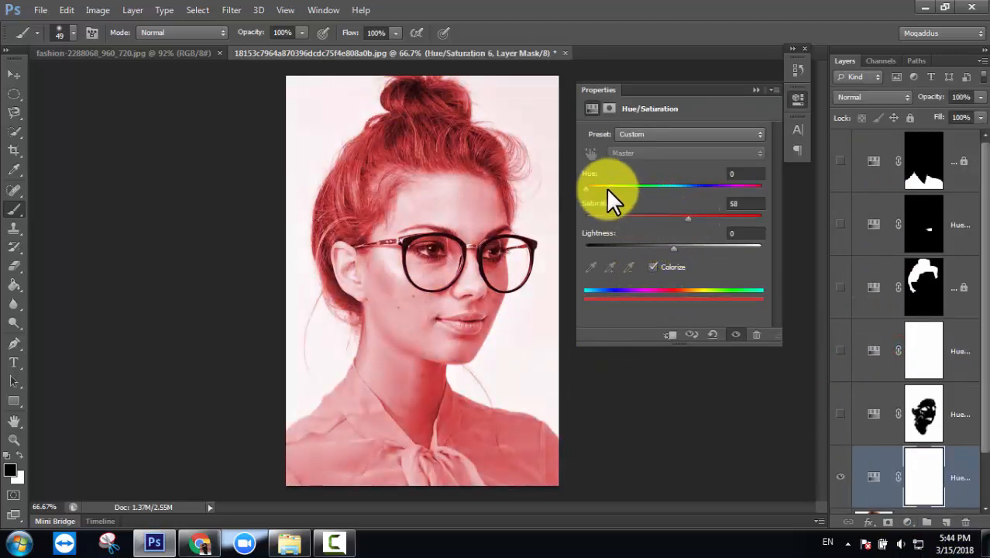
left_click_drag(589, 187, 708, 219)
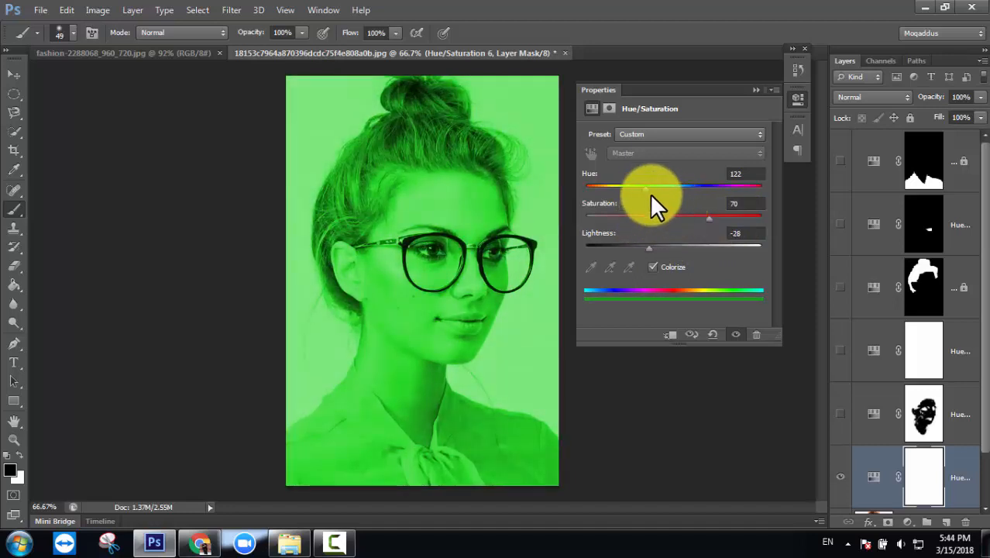
left_click_drag(647, 191, 677, 190)
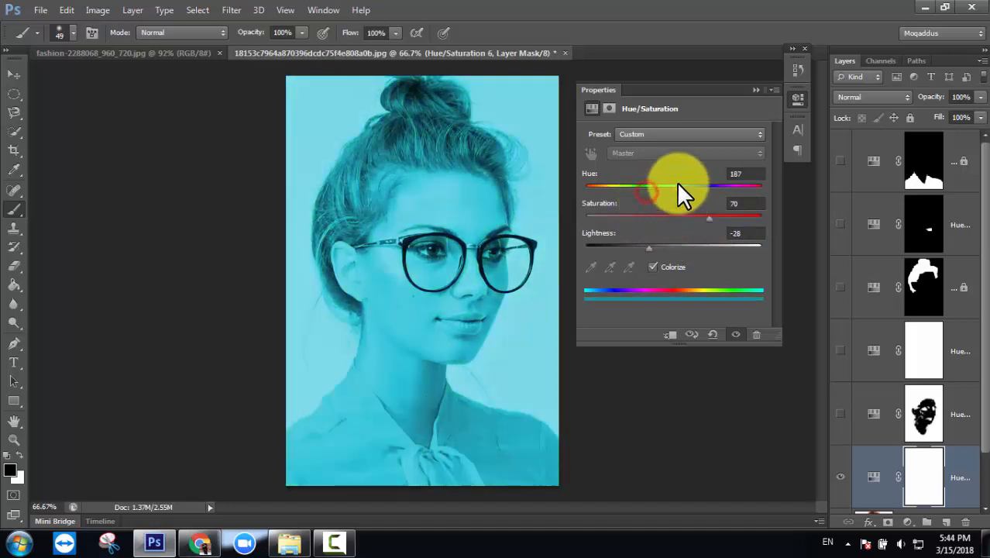
left_click(754, 89)
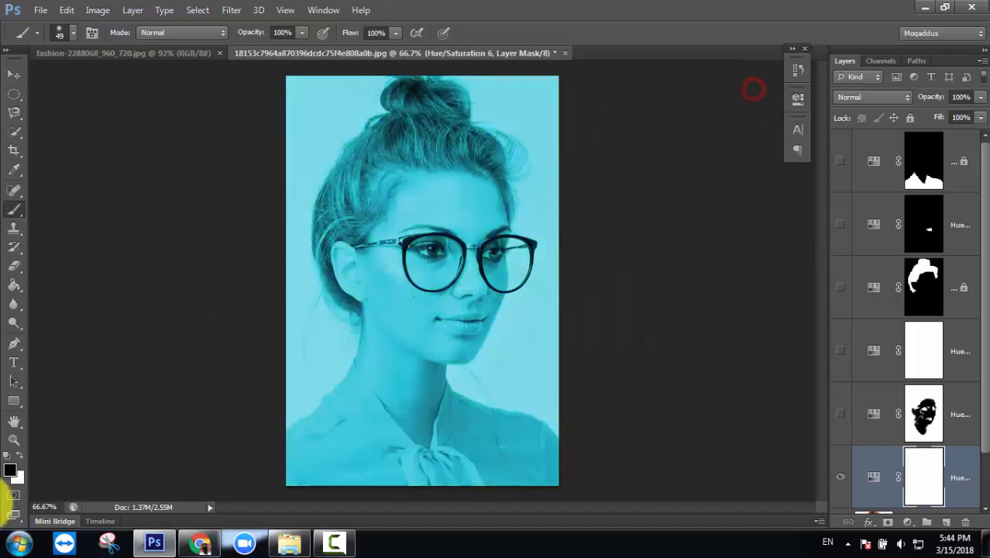
- Switch to the Brush Tool and set up a large soft brush, checking the foreground colour
right_click(10, 209)
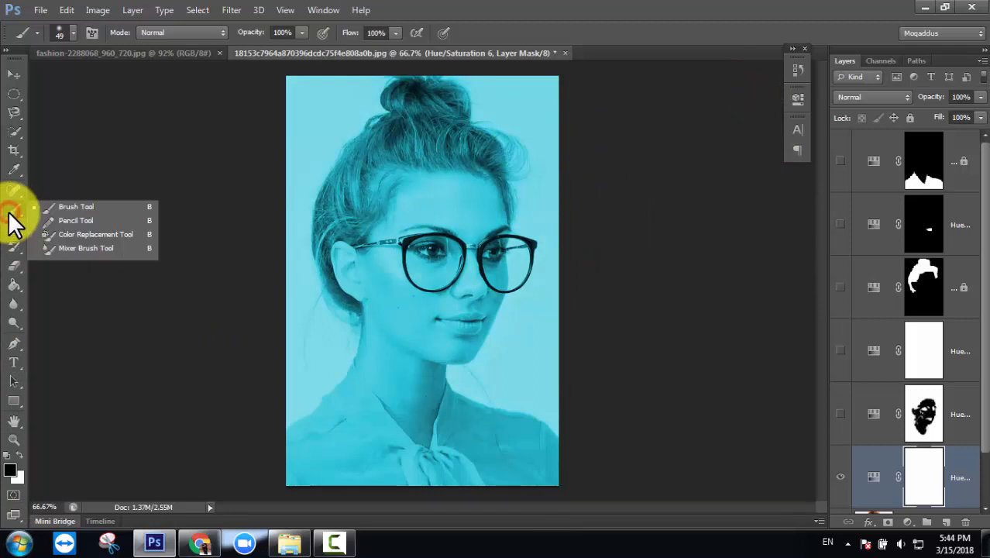
left_click(89, 206)
right_click(322, 231)
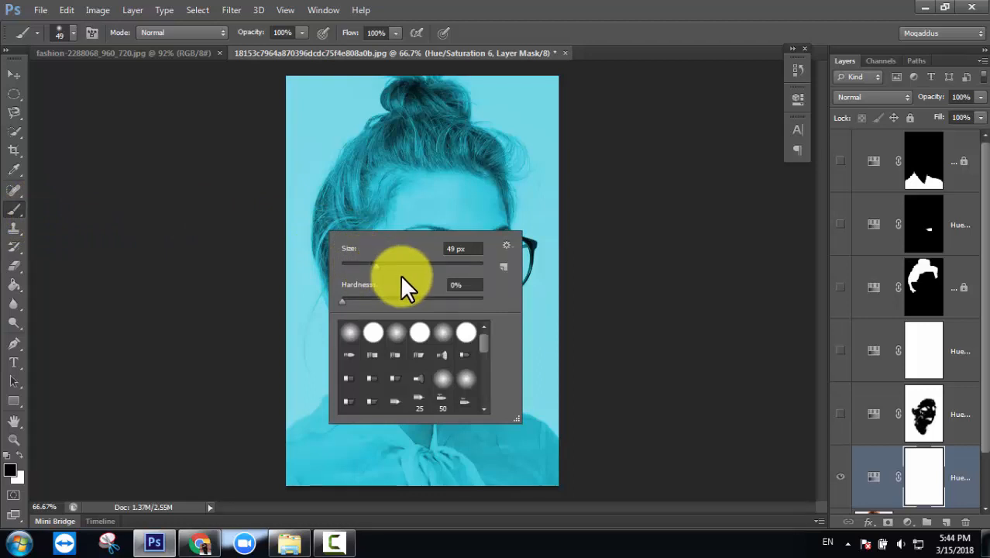
left_click(10, 471)
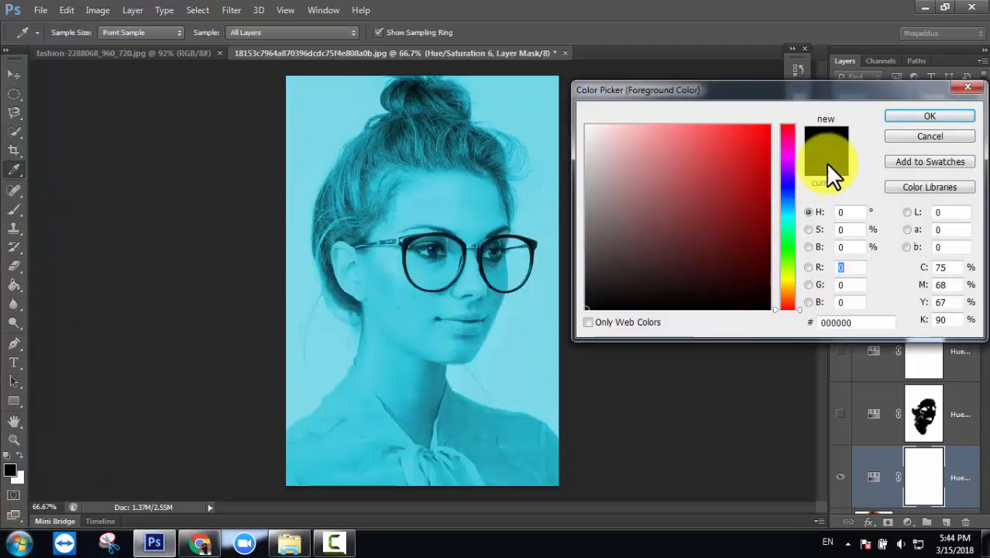
left_click(928, 138)
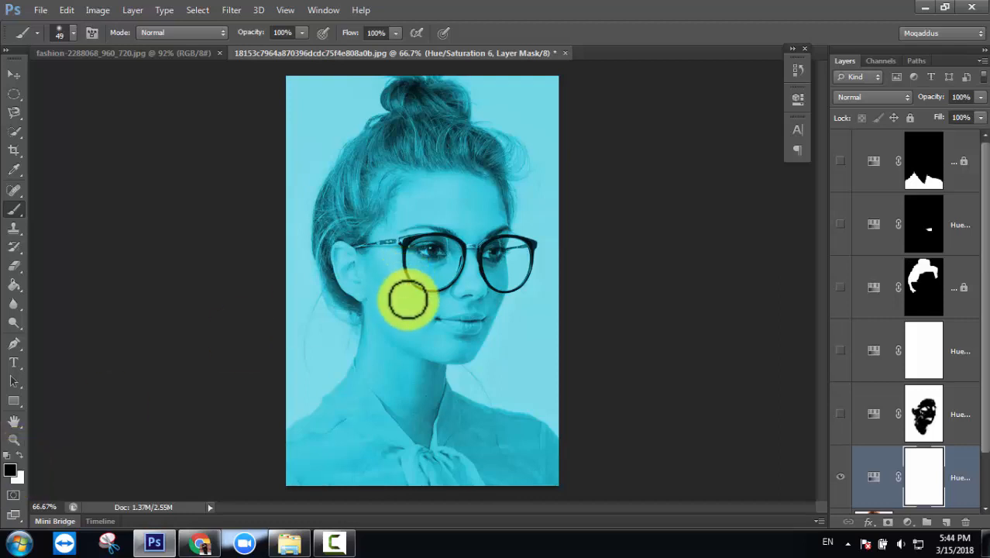
- Paint black on the Hue/Saturation 6 mask over the face and neck to remove the cyan
right_click(409, 310)
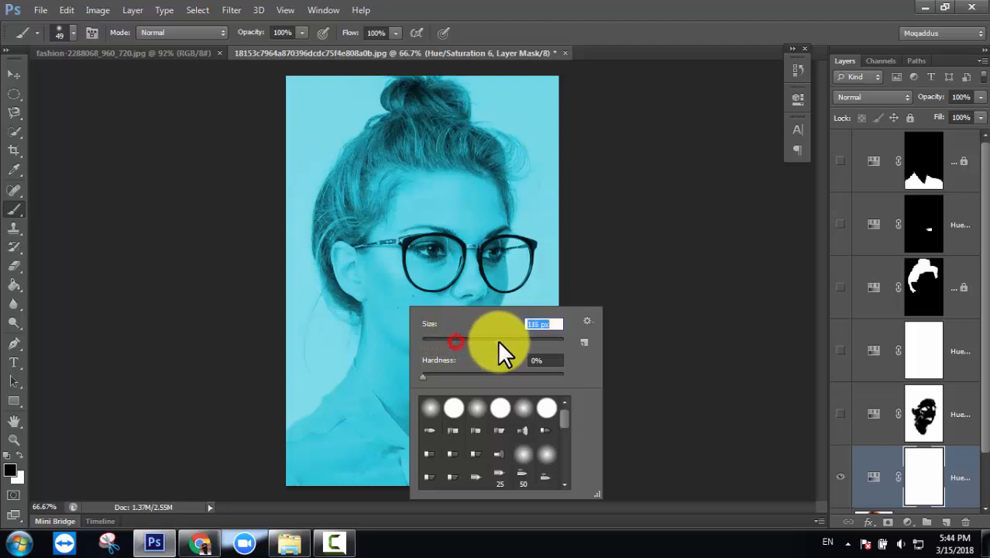
left_click(427, 276)
mouse_move(382, 330)
left_mouse_down()
mouse_move(470, 274)
mouse_move(427, 302)
mouse_move(370, 319)
mouse_move(504, 295)
mouse_move(474, 252)
mouse_move(408, 202)
mouse_move(482, 229)
mouse_move(443, 197)
mouse_move(482, 270)
mouse_move(479, 214)
mouse_move(407, 319)
mouse_move(417, 342)
mouse_move(401, 272)
mouse_move(350, 261)
mouse_move(386, 331)
mouse_move(386, 368)
mouse_move(374, 367)
mouse_move(405, 379)
mouse_move(419, 422)
mouse_move(387, 380)
mouse_move(423, 409)
mouse_move(482, 323)
mouse_move(499, 262)
mouse_move(477, 201)
mouse_move(451, 196)
mouse_move(389, 249)
mouse_move(346, 262)
mouse_move(358, 285)
left_mouse_up()
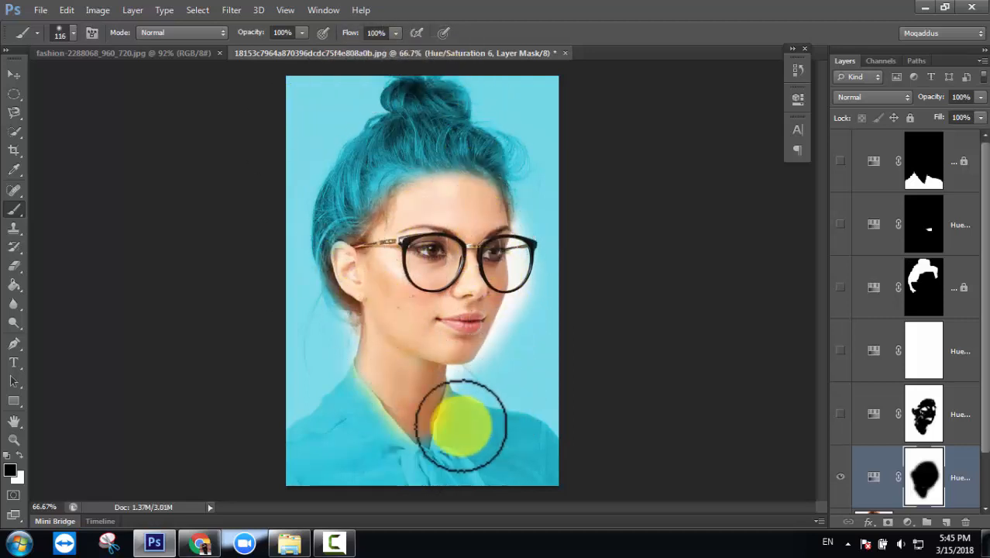